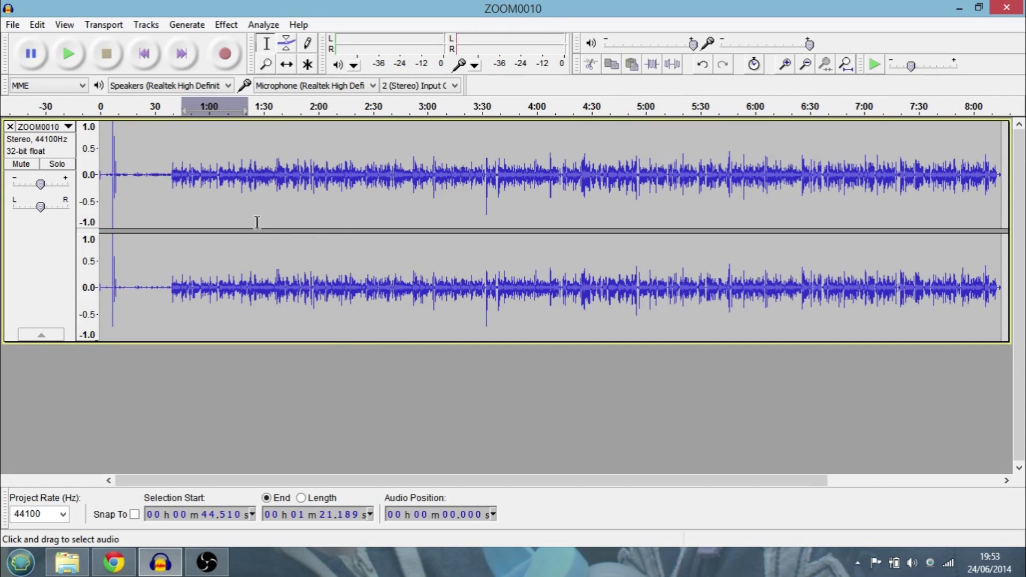
Zoom in twice on the waveform and scroll back so the first two minutes show.
click(266, 66)
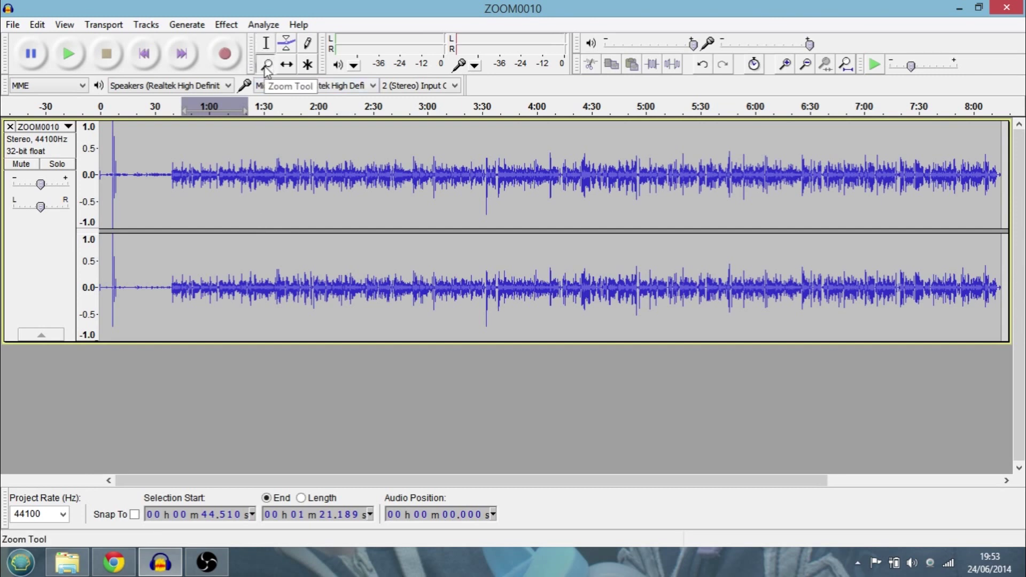
click(118, 194)
click(118, 193)
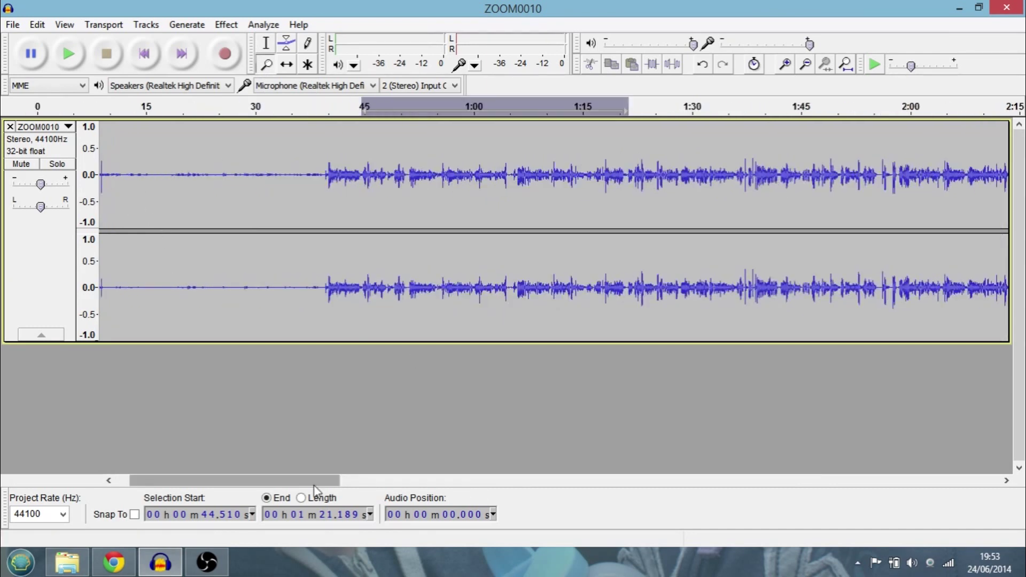
drag(316, 481, 221, 481)
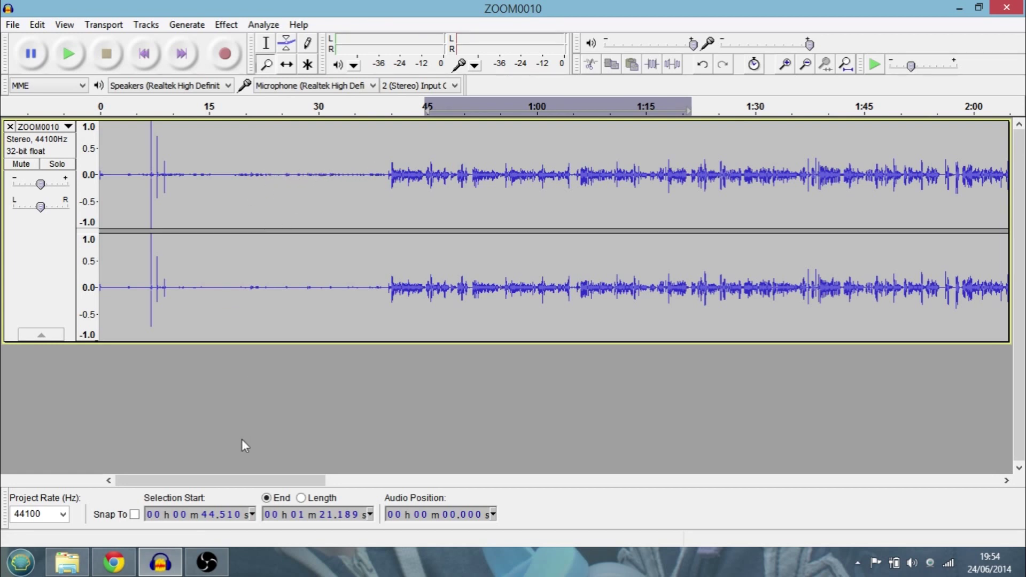
drag(244, 481, 530, 456)
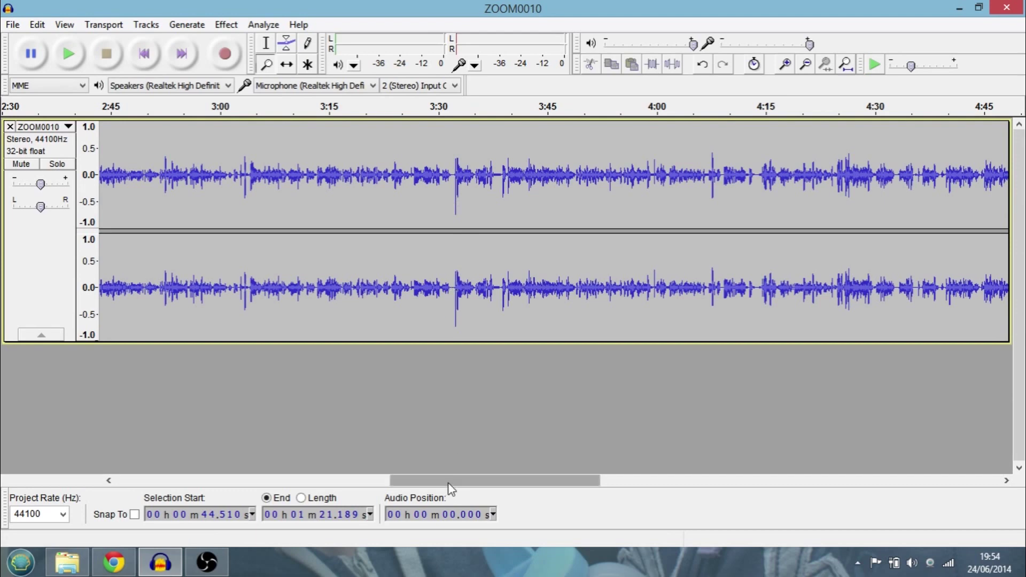
drag(450, 482, 221, 536)
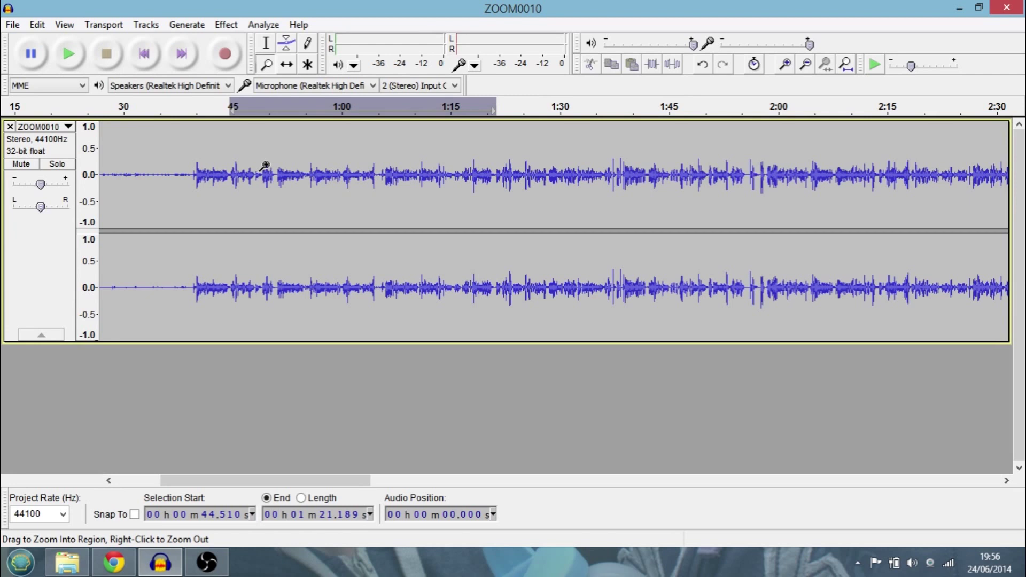
drag(330, 488, 251, 485)
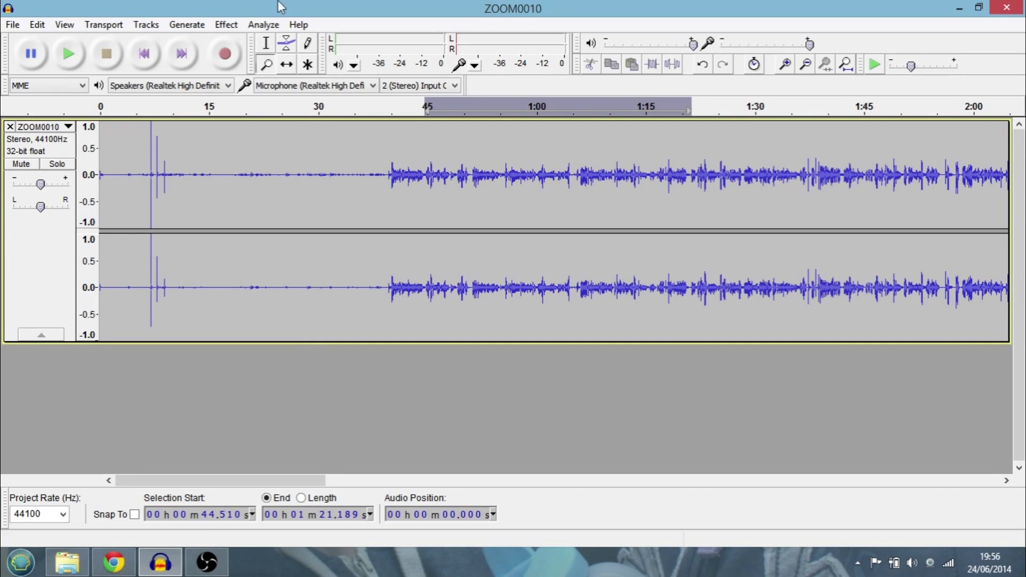
With the Selection Tool, select the silent lead-in from about 9.9 s to 38.5 s.
click(267, 47)
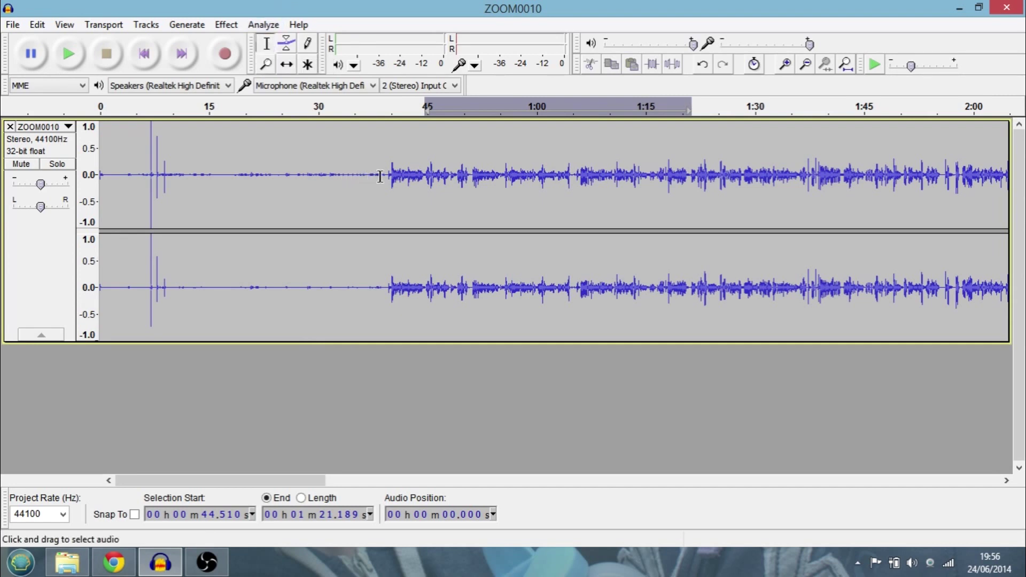
drag(379, 176, 171, 185)
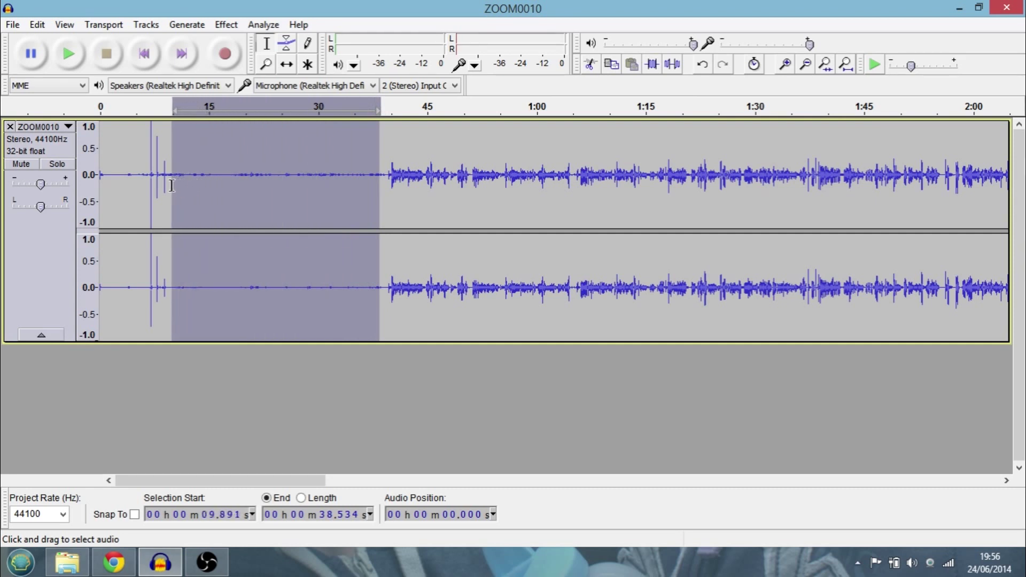
click(226, 25)
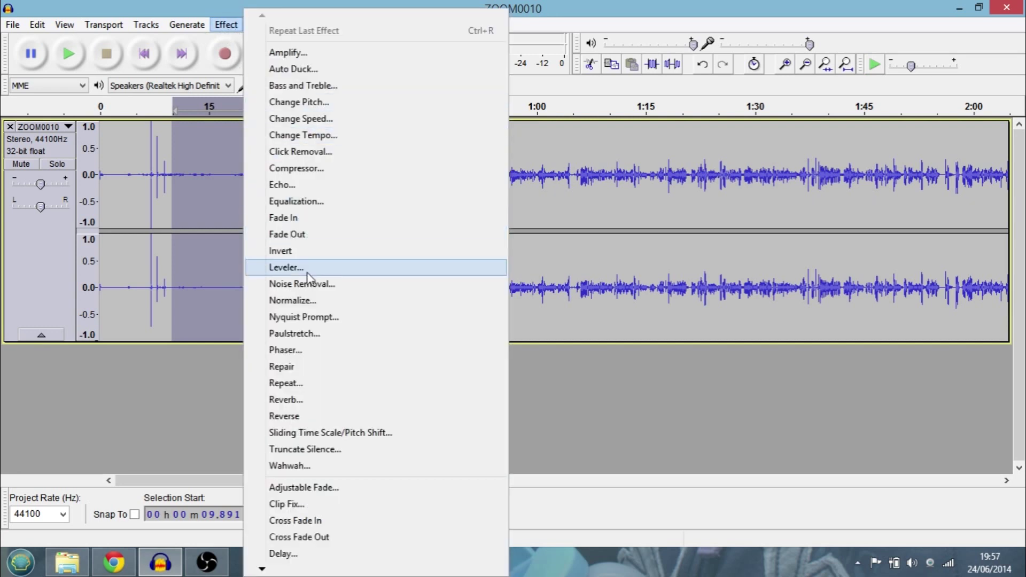
Get a Noise Removal profile from the selected silence, then select the whole track.
click(306, 286)
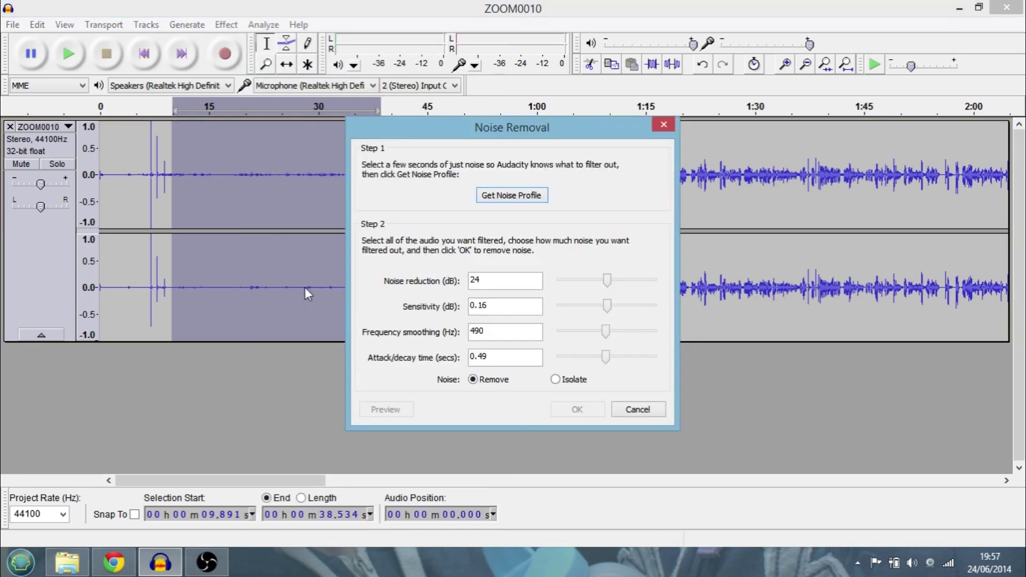
click(528, 196)
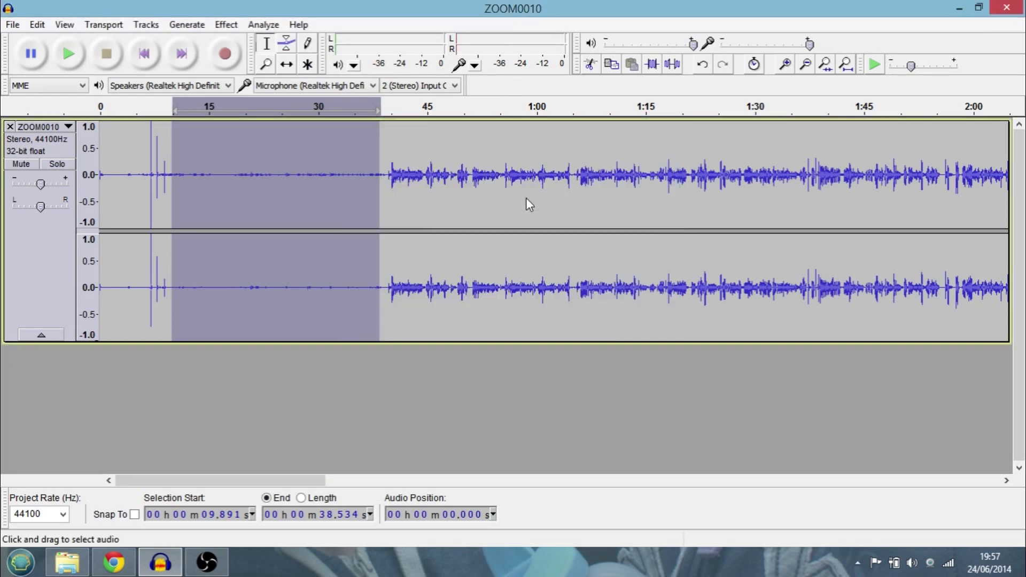
click(41, 24)
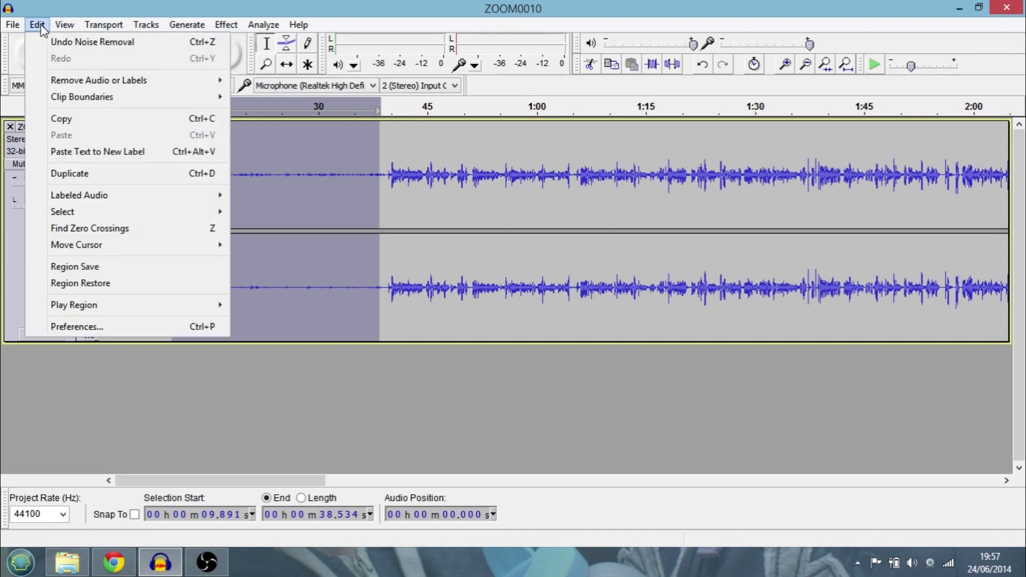
mouse_move(206, 212)
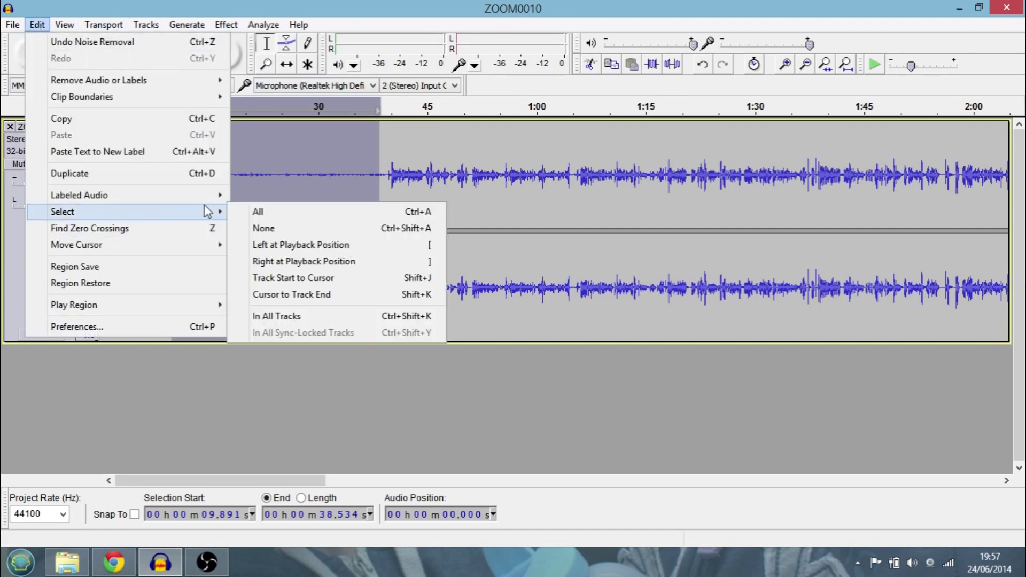
click(258, 212)
click(258, 214)
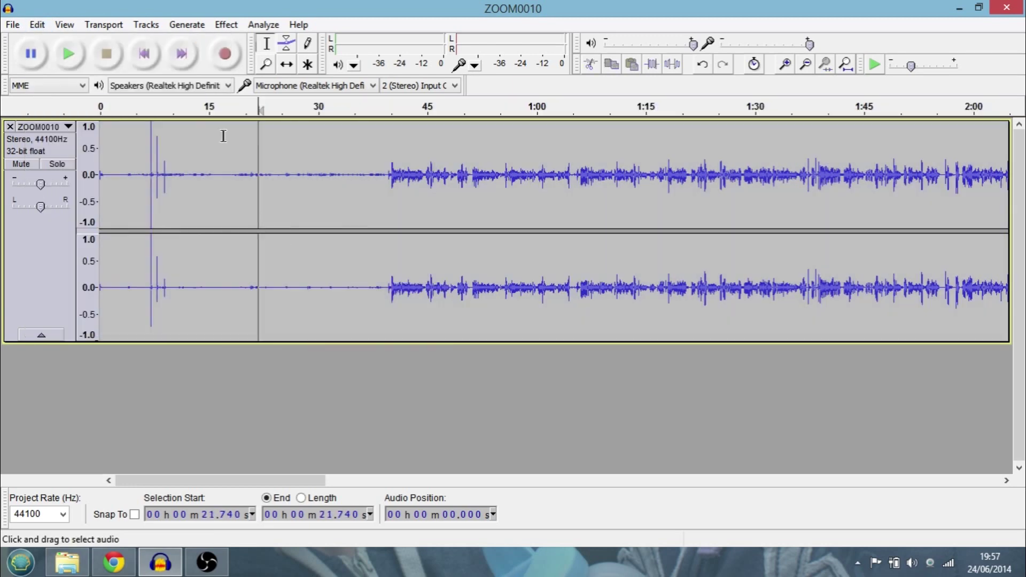
click(65, 25)
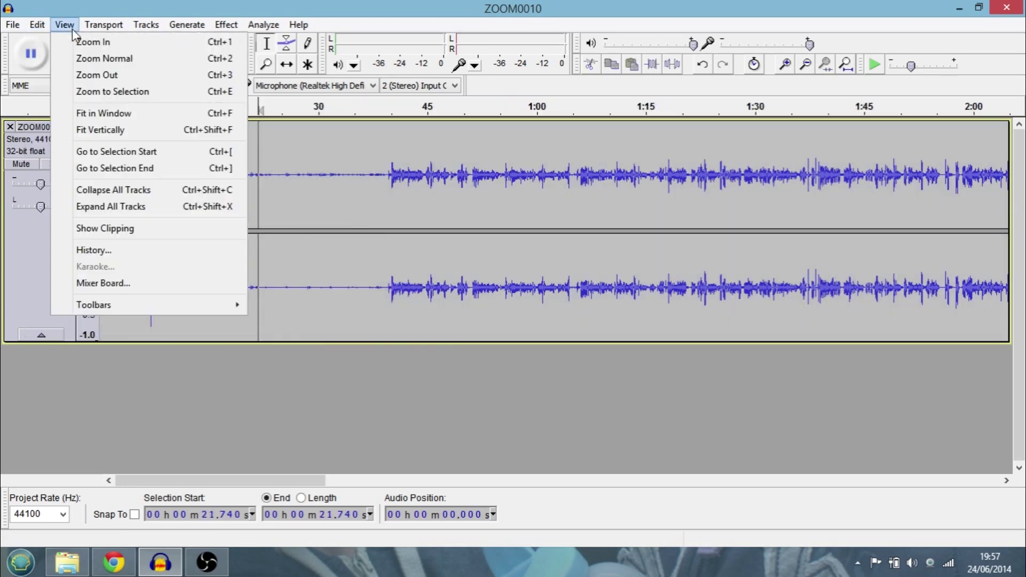
click(42, 26)
click(37, 25)
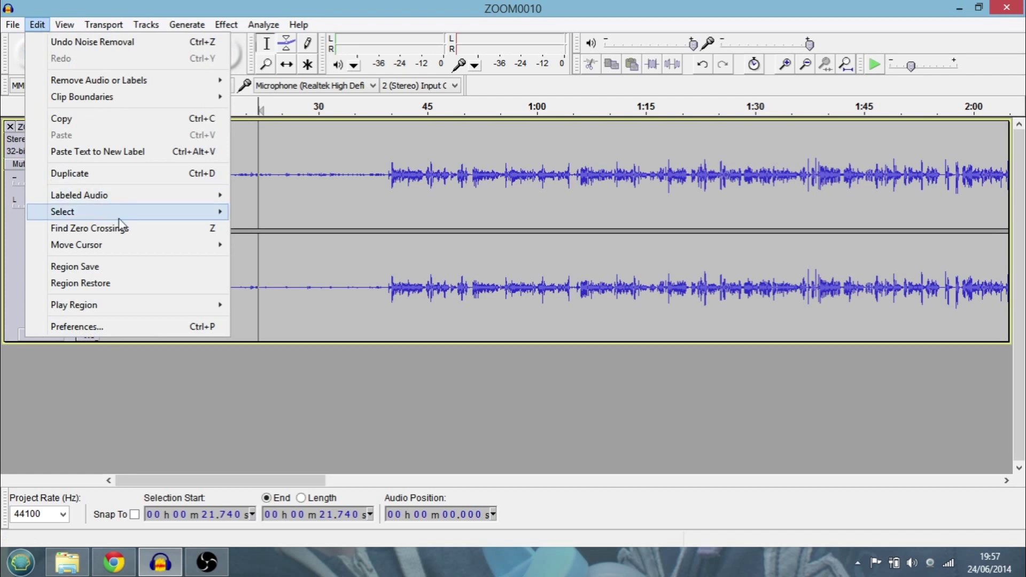
mouse_move(165, 216)
click(257, 211)
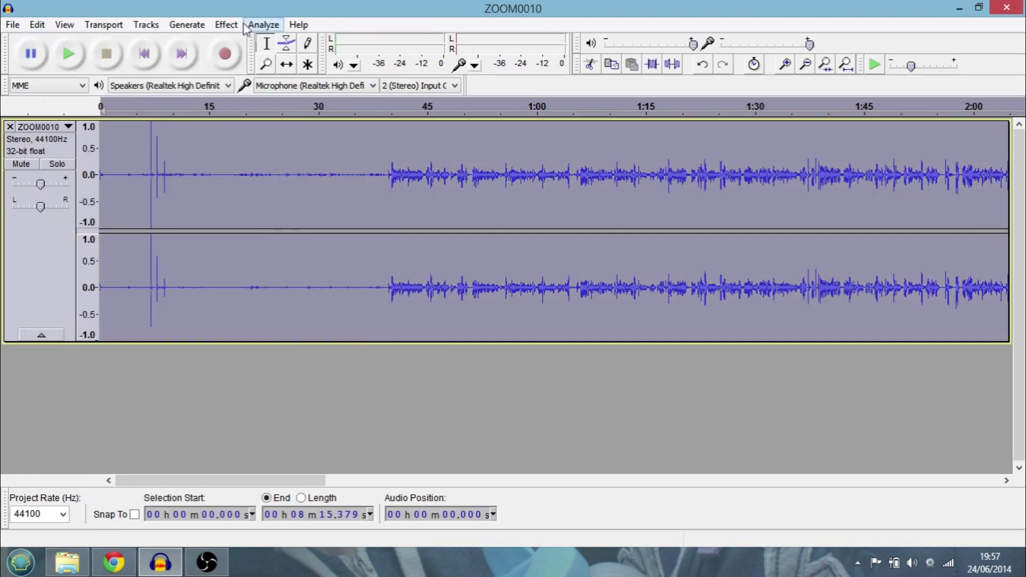
Run Noise Removal on the whole ZOOM0010 track with its default 24 dB reduction.
click(226, 26)
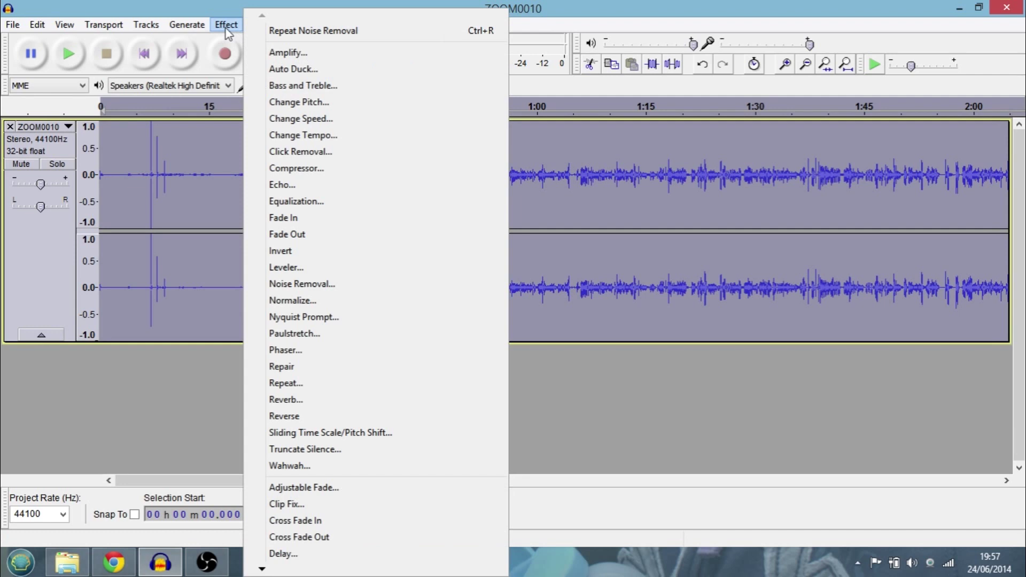
click(299, 284)
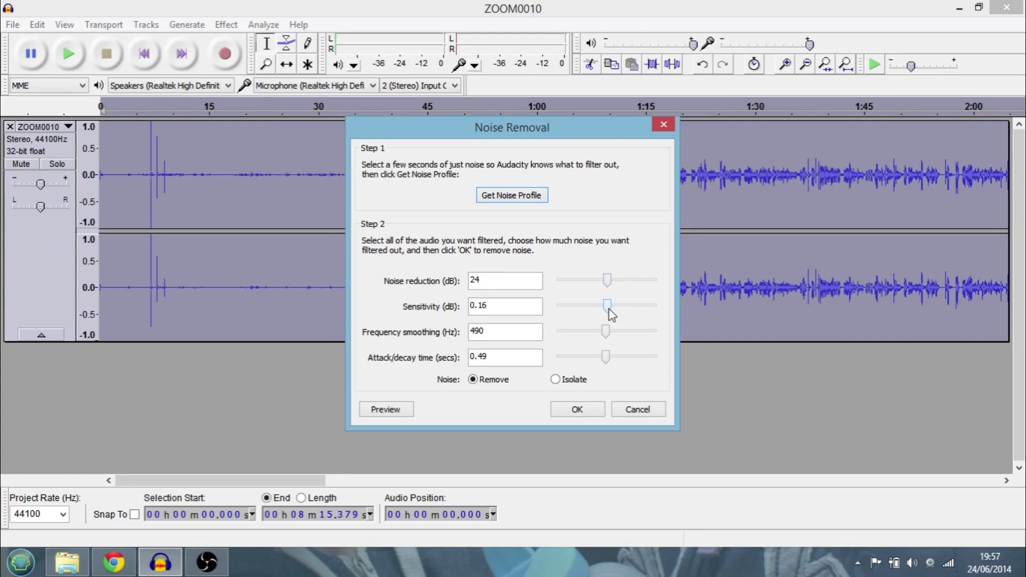
click(575, 410)
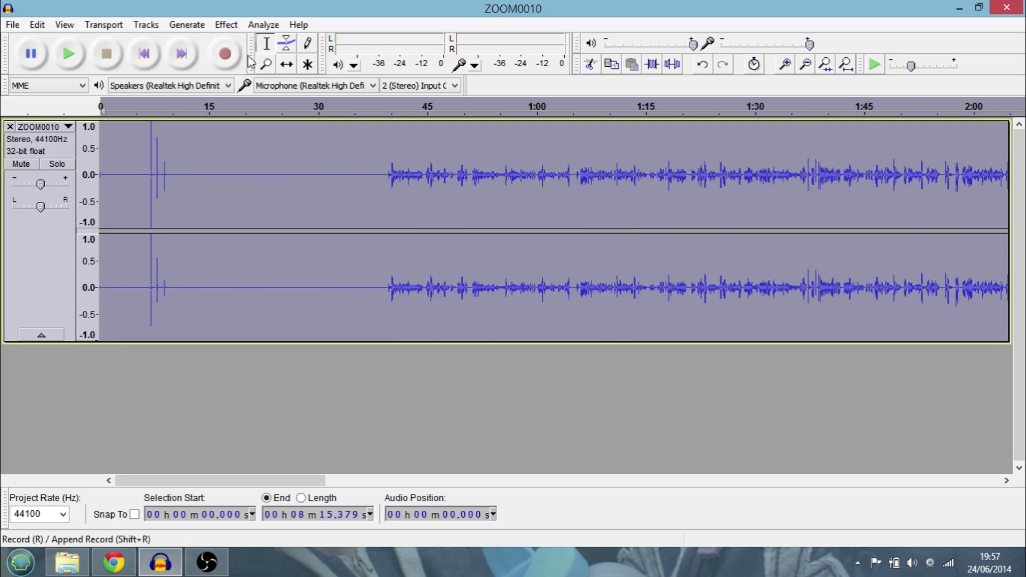
Zoom in on the cleaned lead-in, then zoom back out to the first two minutes.
click(272, 64)
click(335, 188)
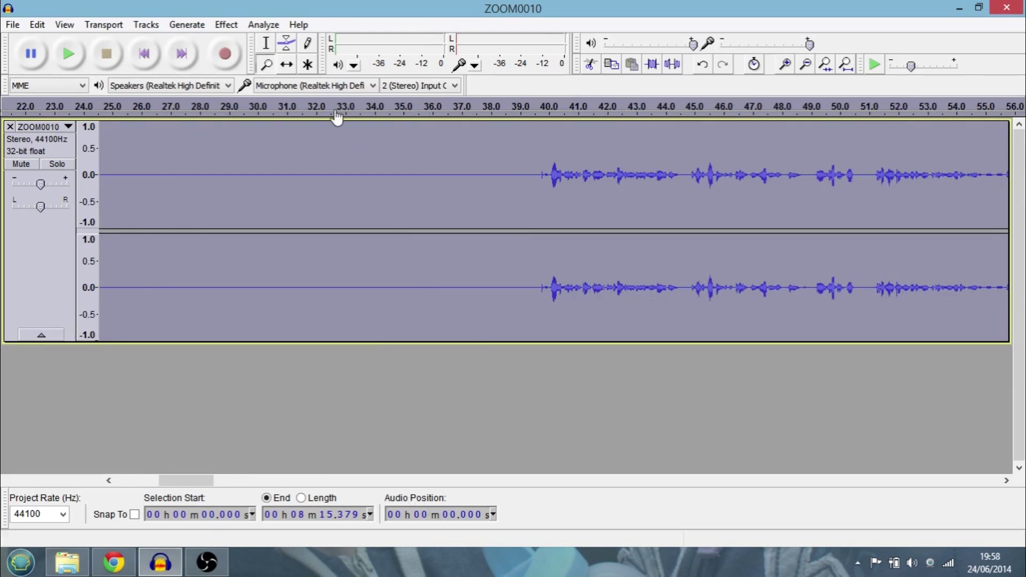
right_click(275, 193)
right_click(276, 193)
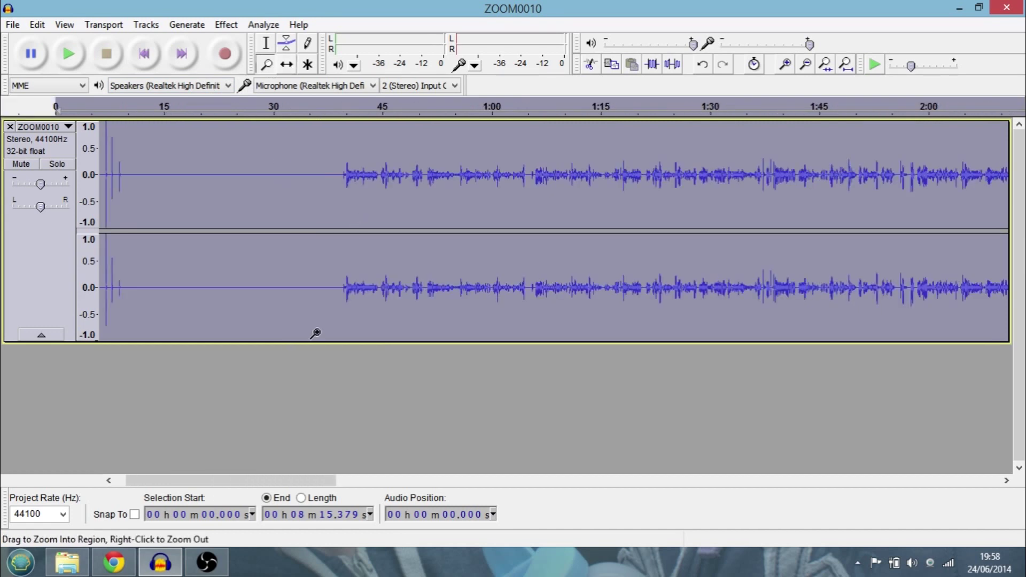
Clear the selection, scroll to the 3:05–4:10 stretch, and place the cursor before the 3:32 spike.
click(36, 25)
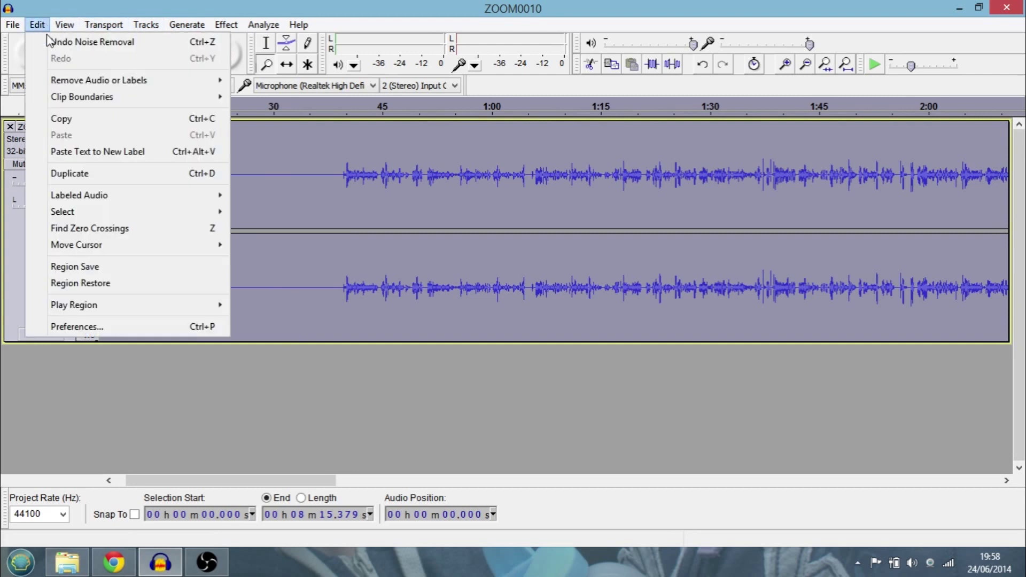
mouse_move(140, 216)
click(276, 226)
click(275, 226)
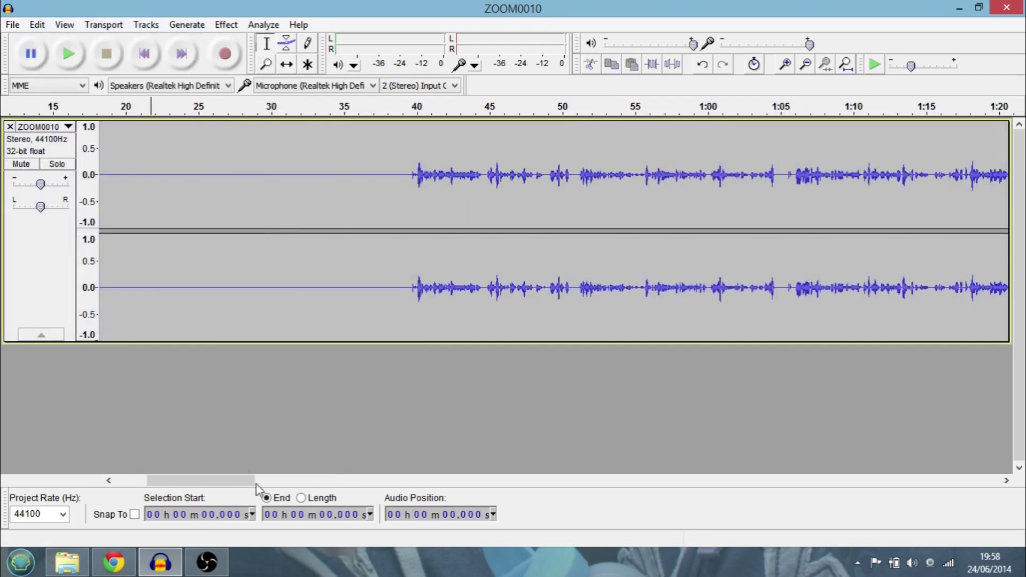
drag(243, 485, 541, 464)
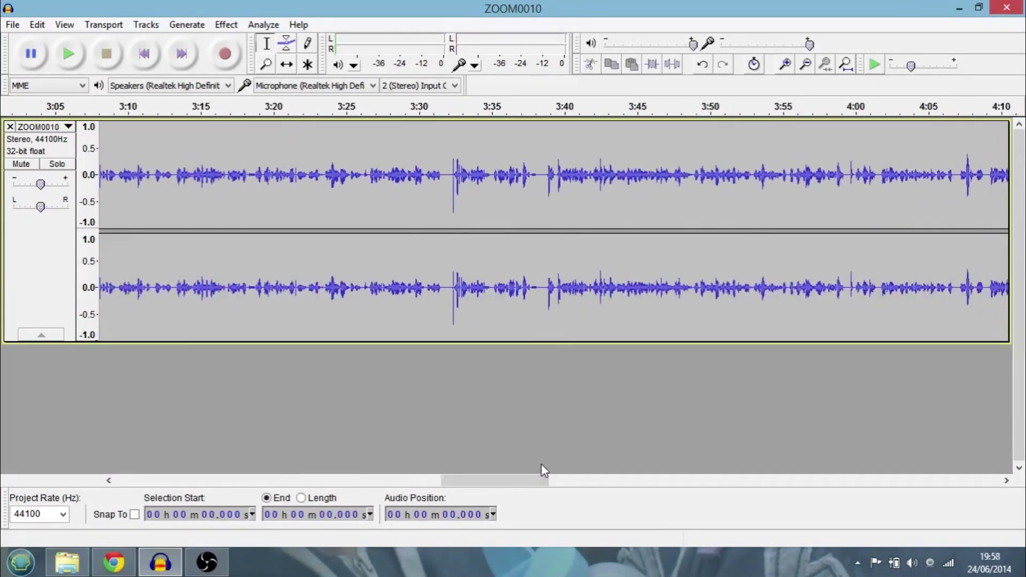
click(450, 286)
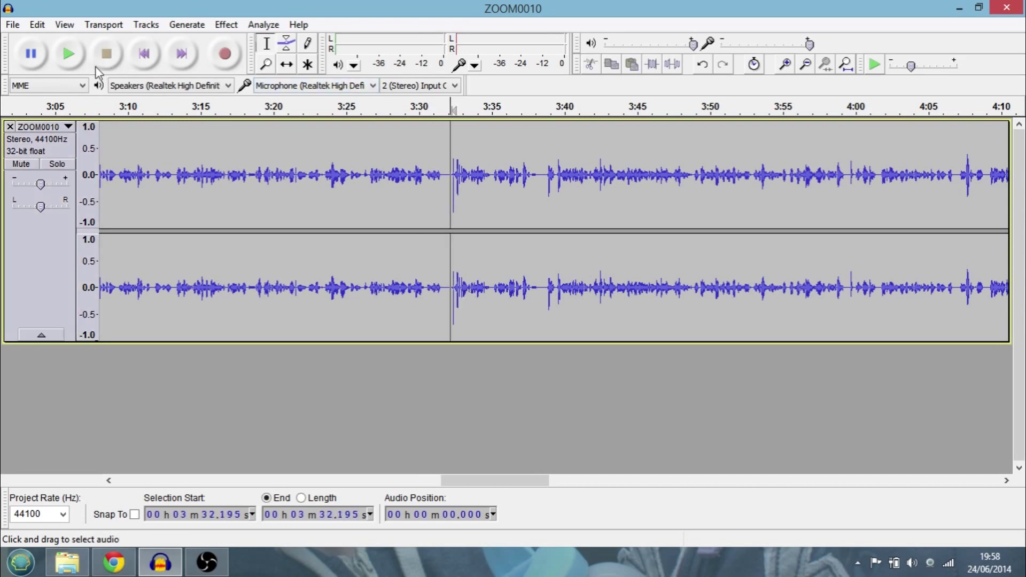
Listen briefly from 3:32, then select the spike from 3:32.040 to 3:32.607.
click(70, 53)
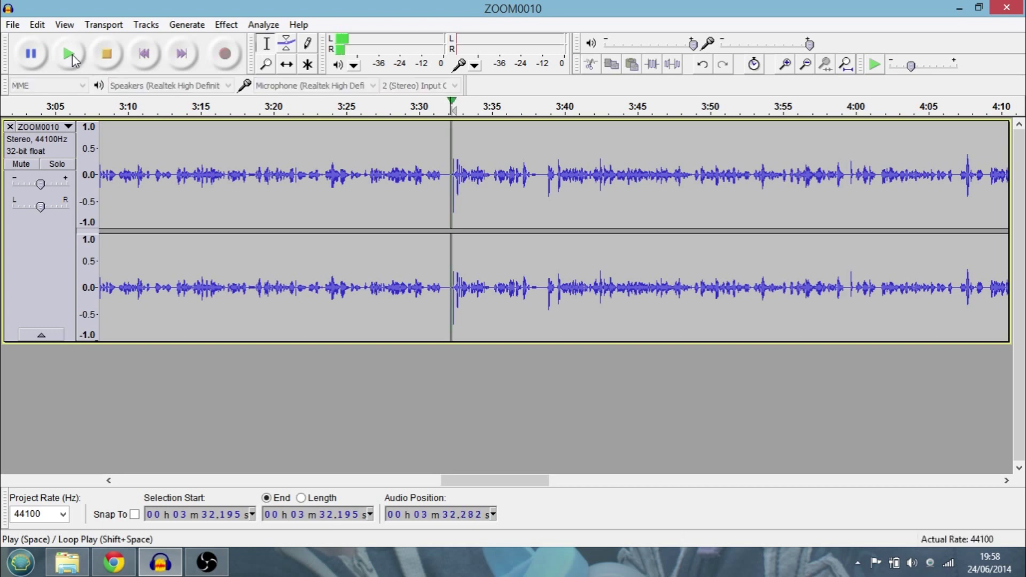
click(101, 54)
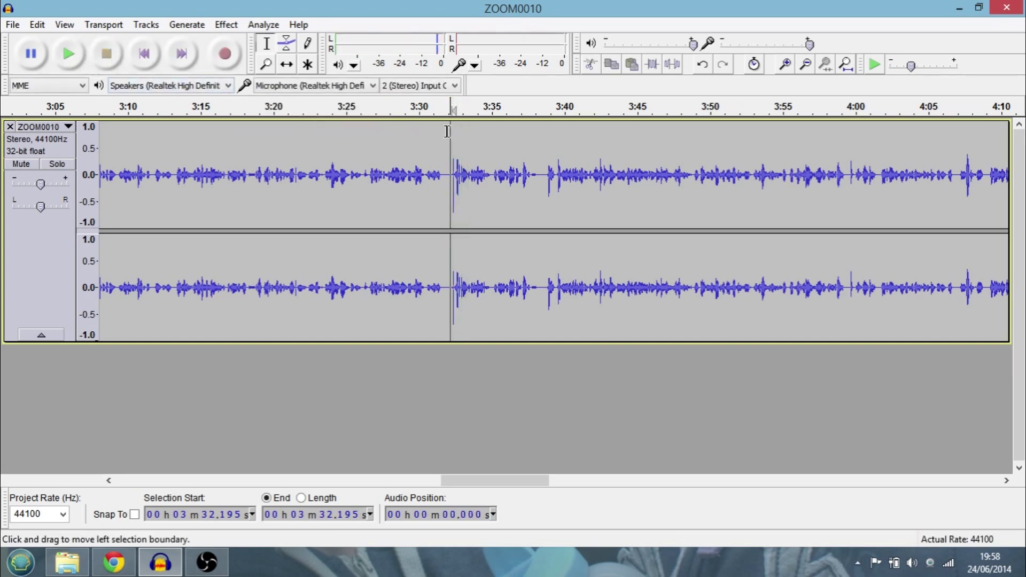
drag(446, 145, 456, 153)
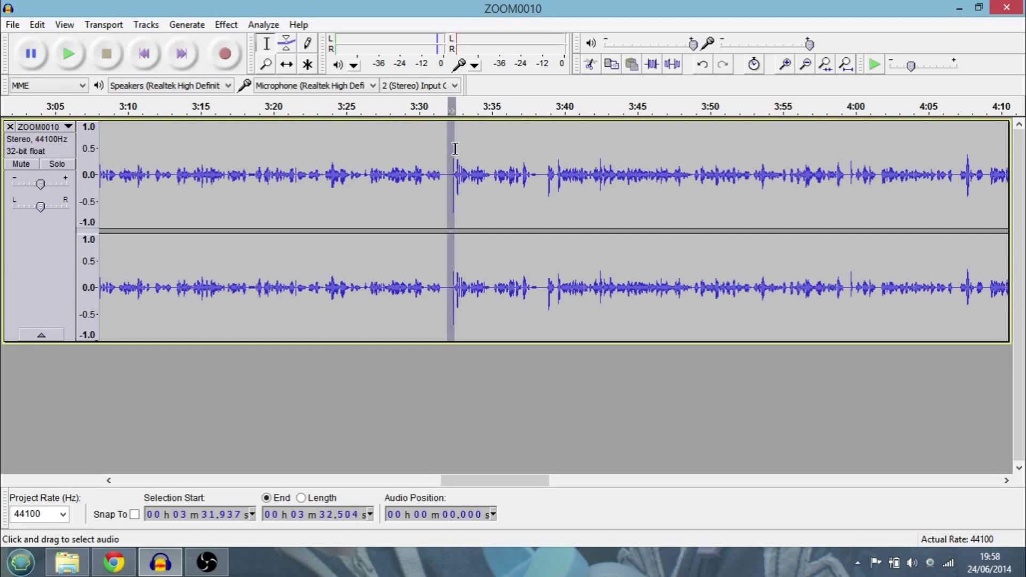
click(449, 151)
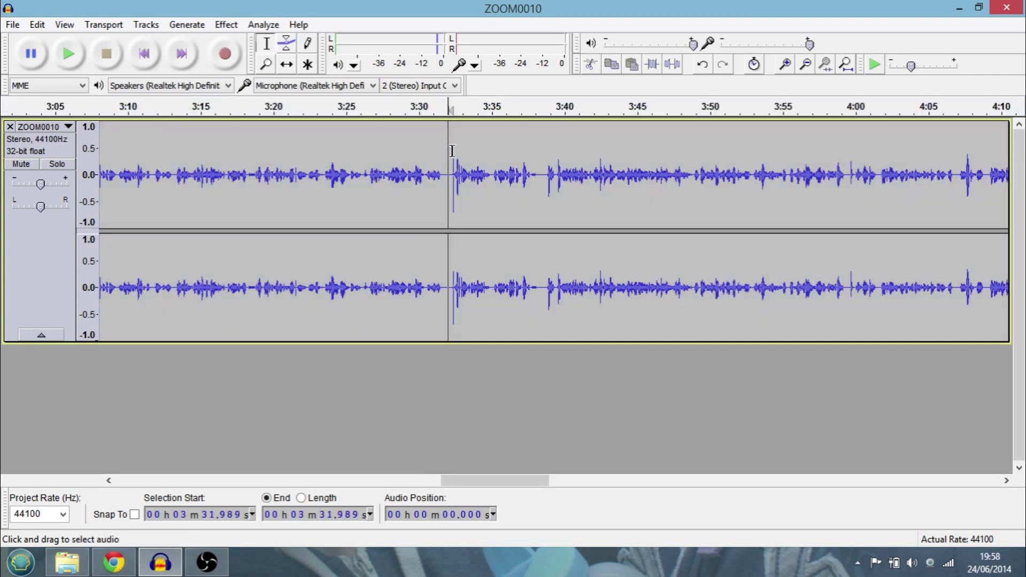
click(453, 152)
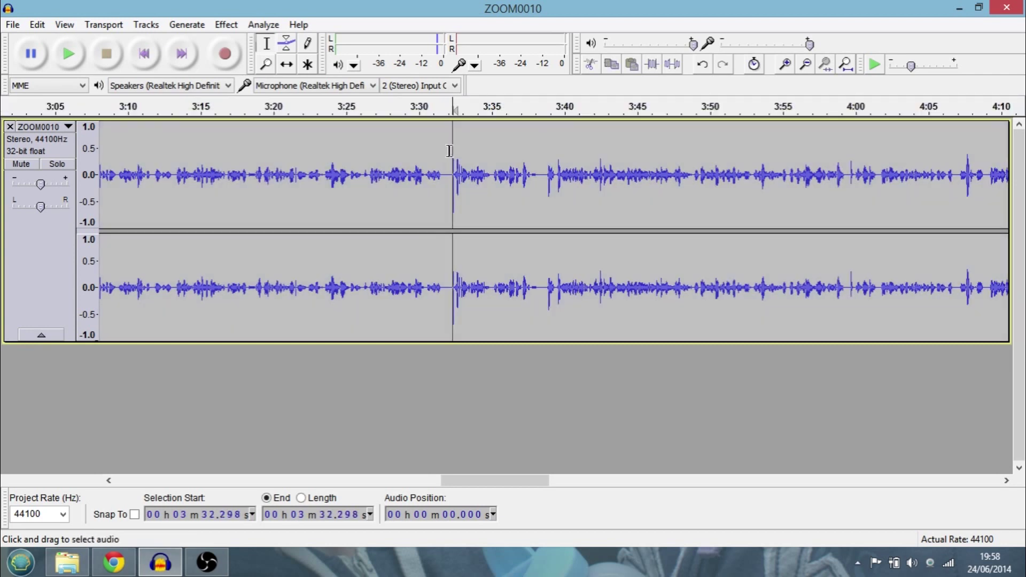
drag(448, 152, 456, 151)
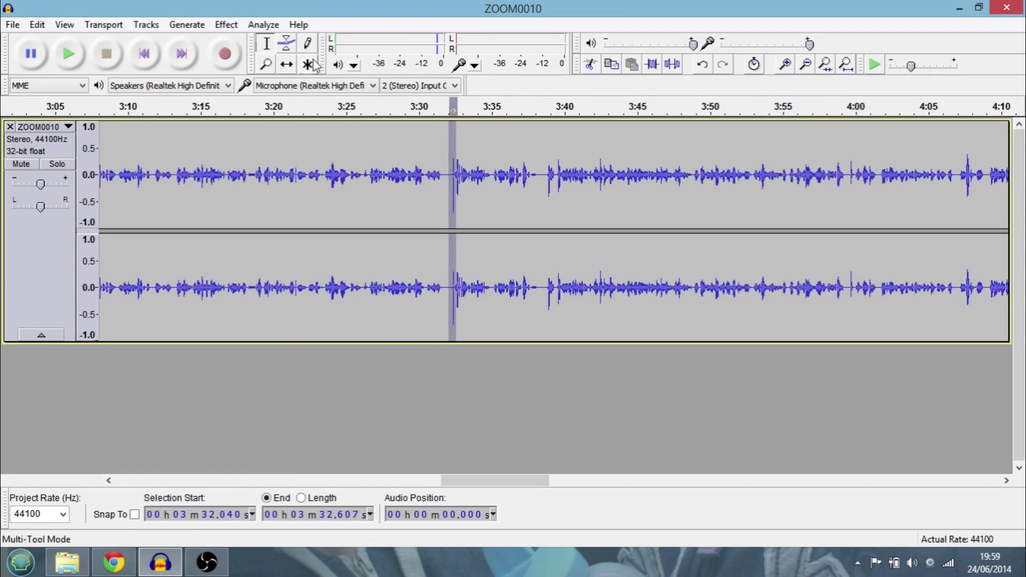
click(226, 25)
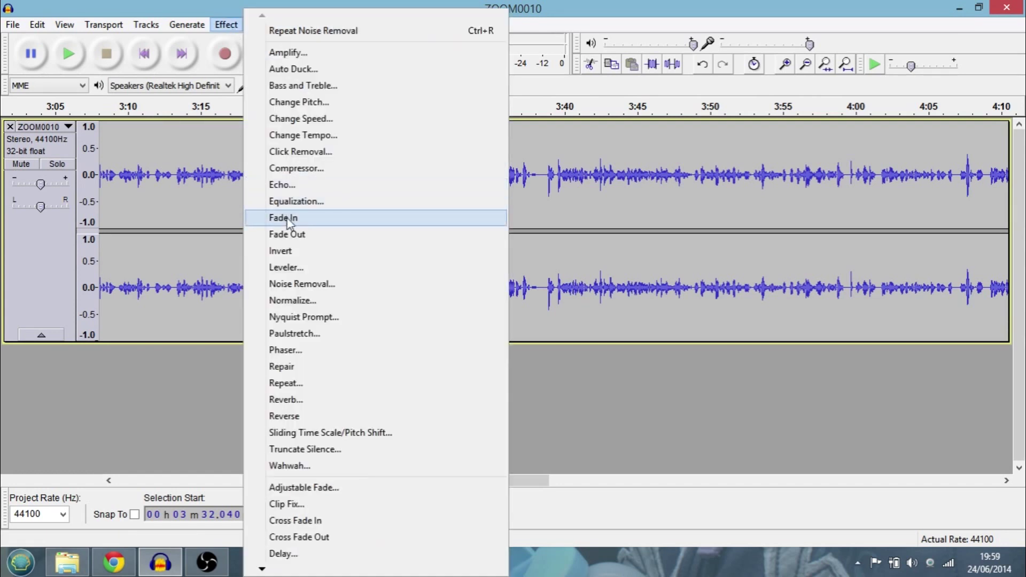
Amplify the selected spike by -5.9 dB.
click(299, 53)
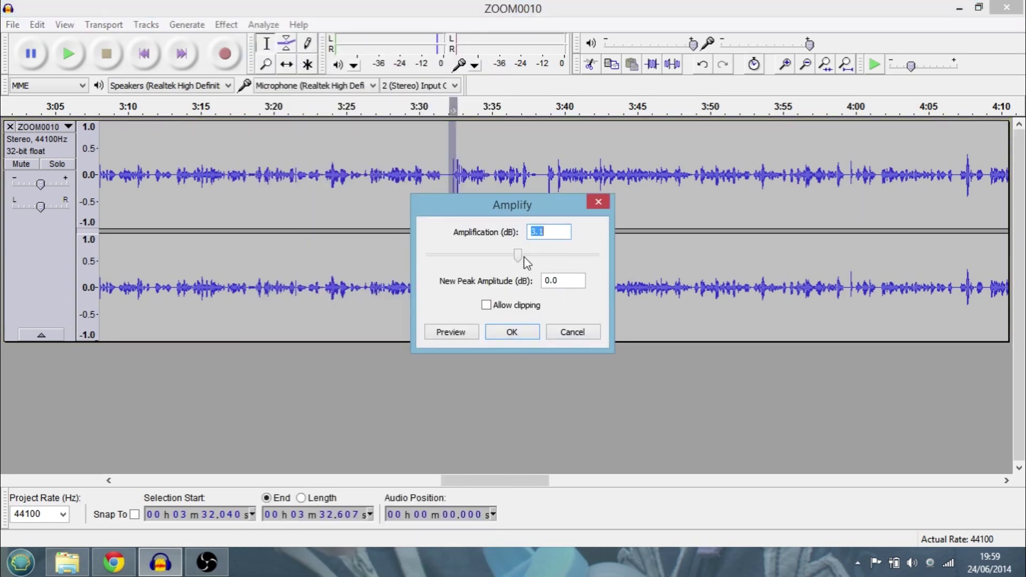
drag(518, 255, 503, 255)
click(521, 332)
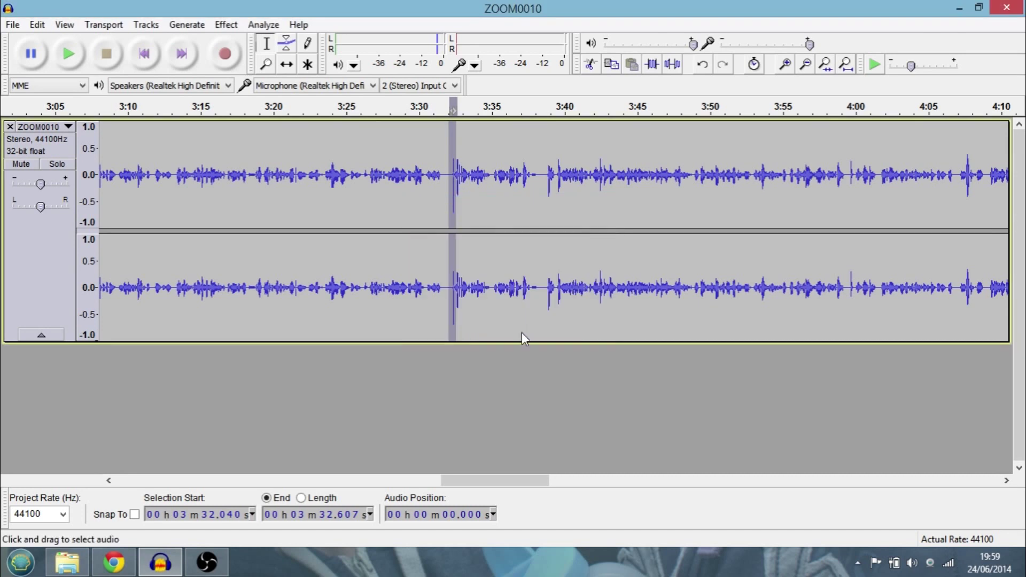
Play back from 3:32.092 to hear the quieted spike, then scroll further along the track.
click(436, 309)
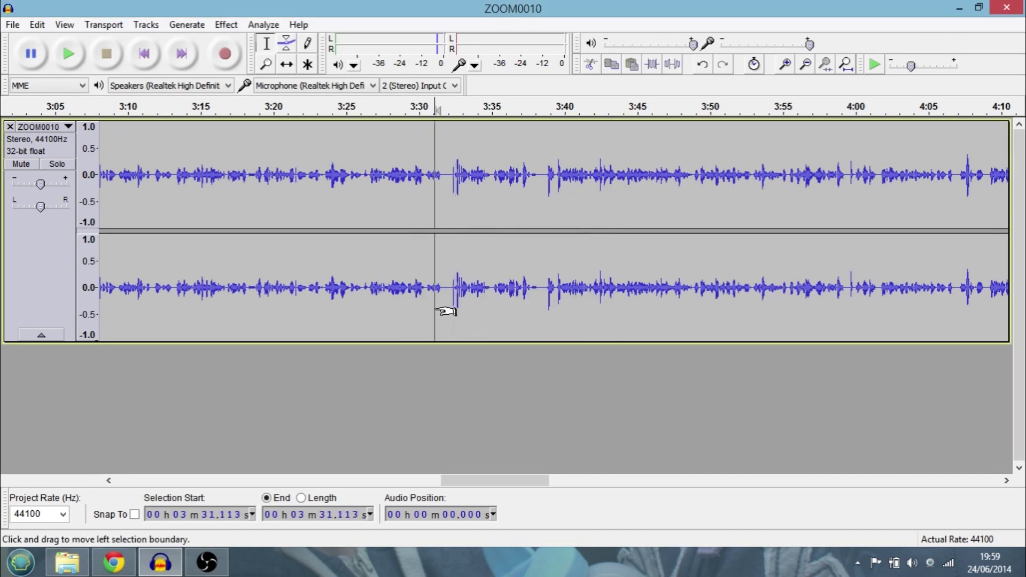
click(449, 285)
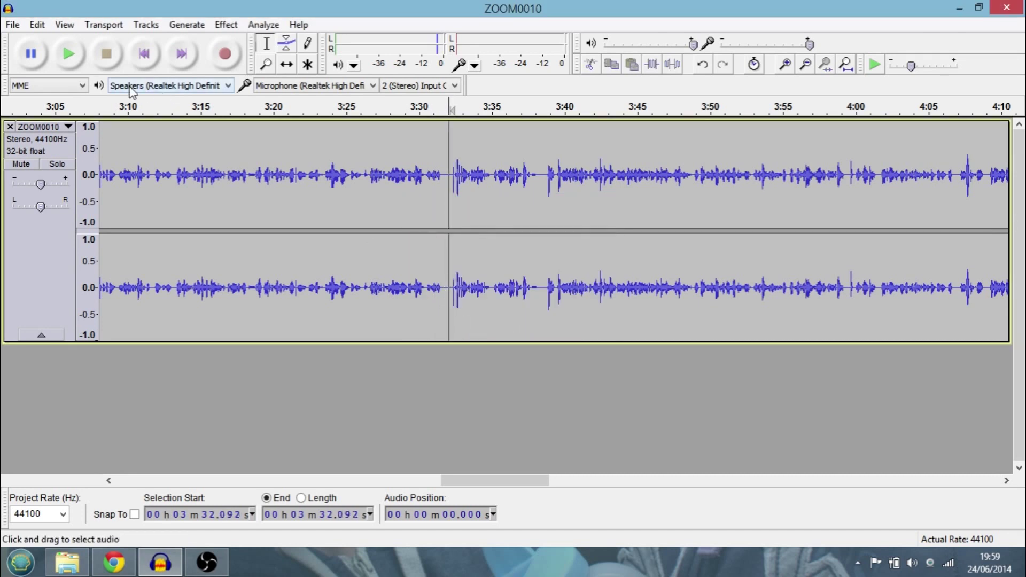
click(69, 54)
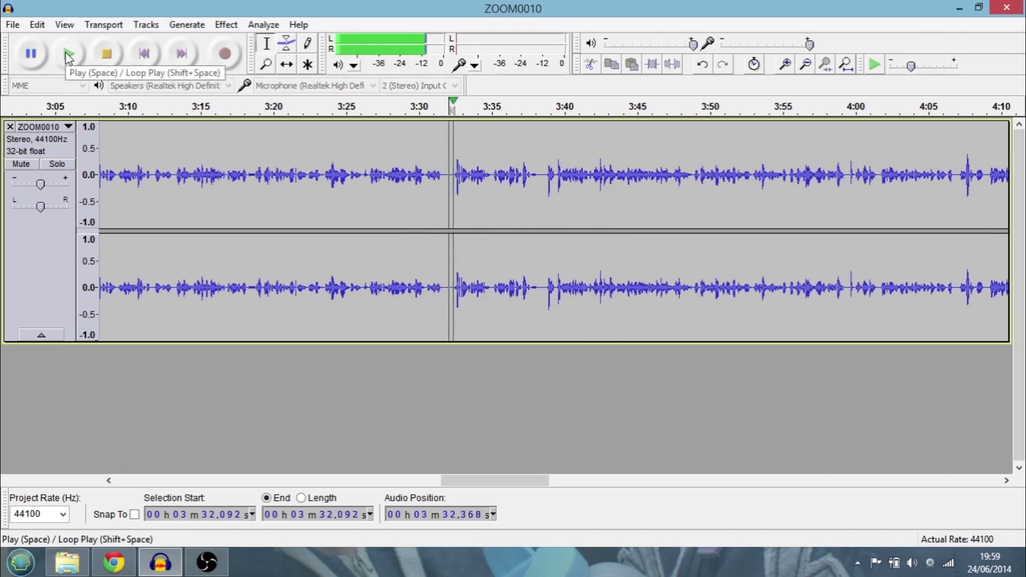
click(107, 54)
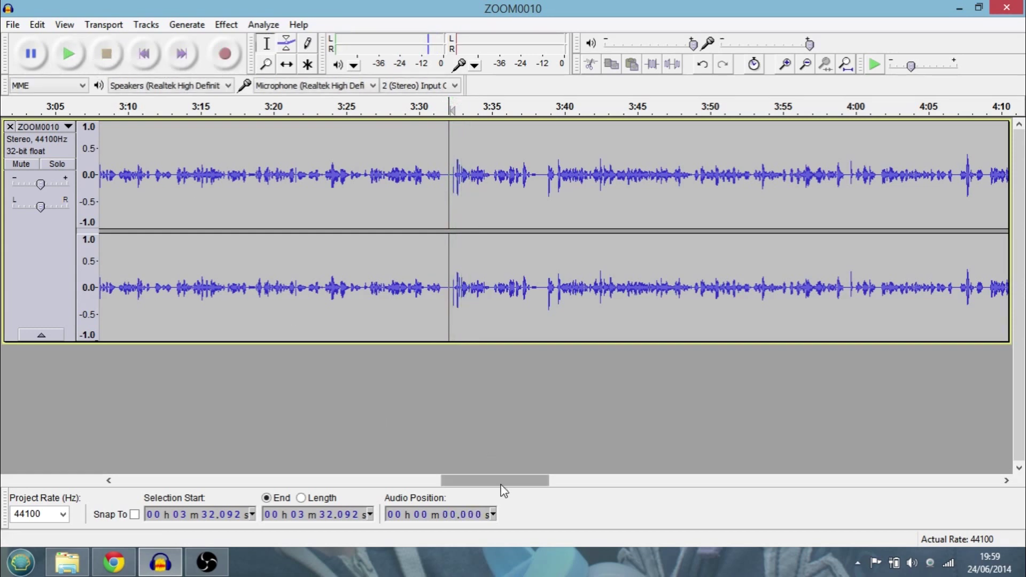
drag(501, 485, 504, 486)
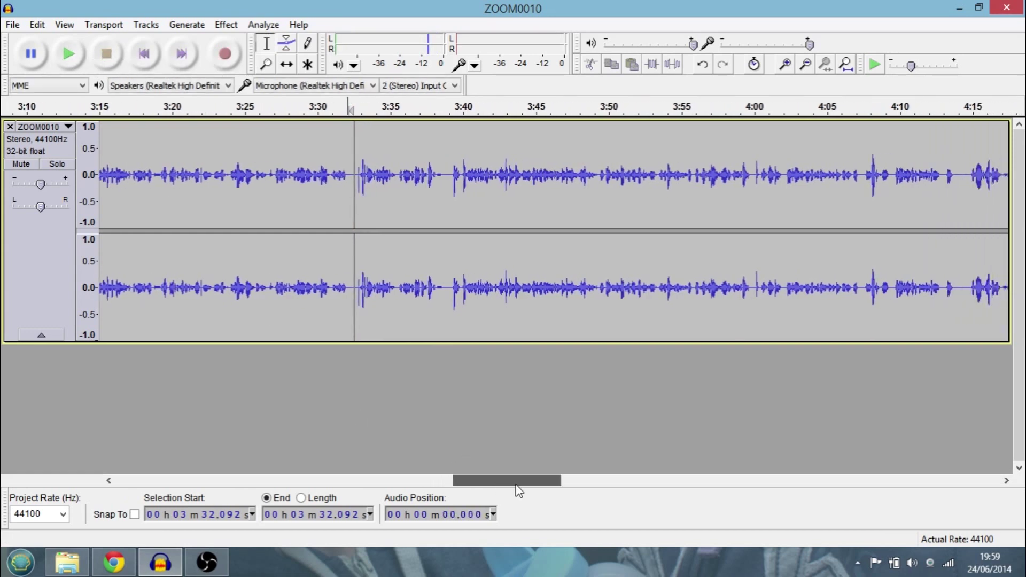
drag(518, 491, 647, 473)
Play a short passage starting at 4:54.5.
click(413, 284)
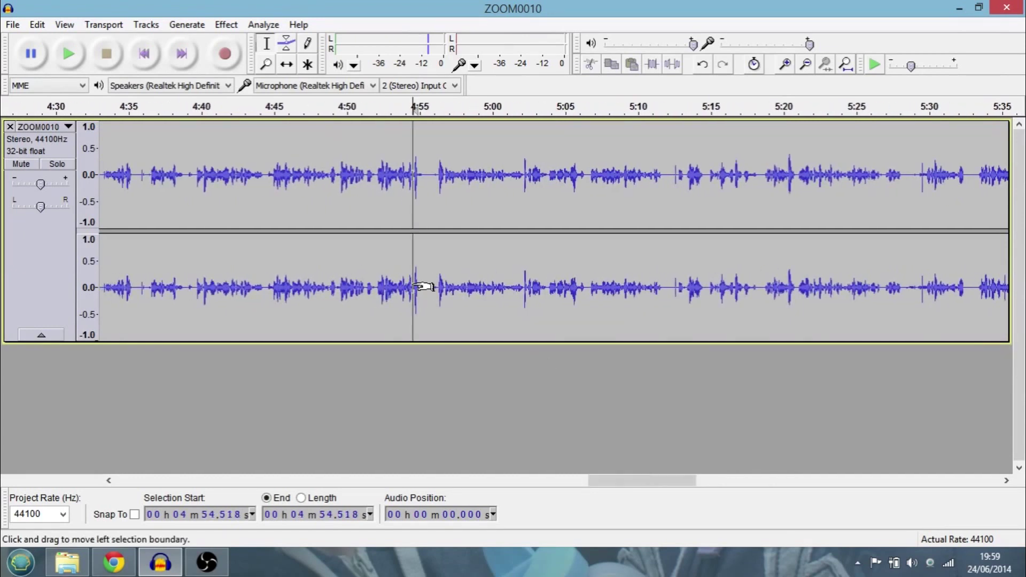
click(68, 53)
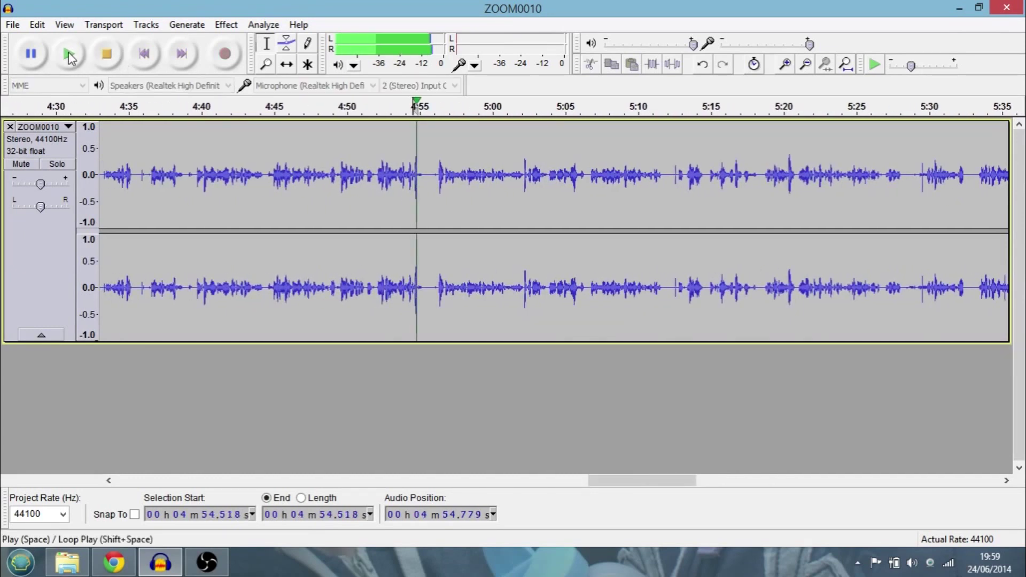
click(112, 51)
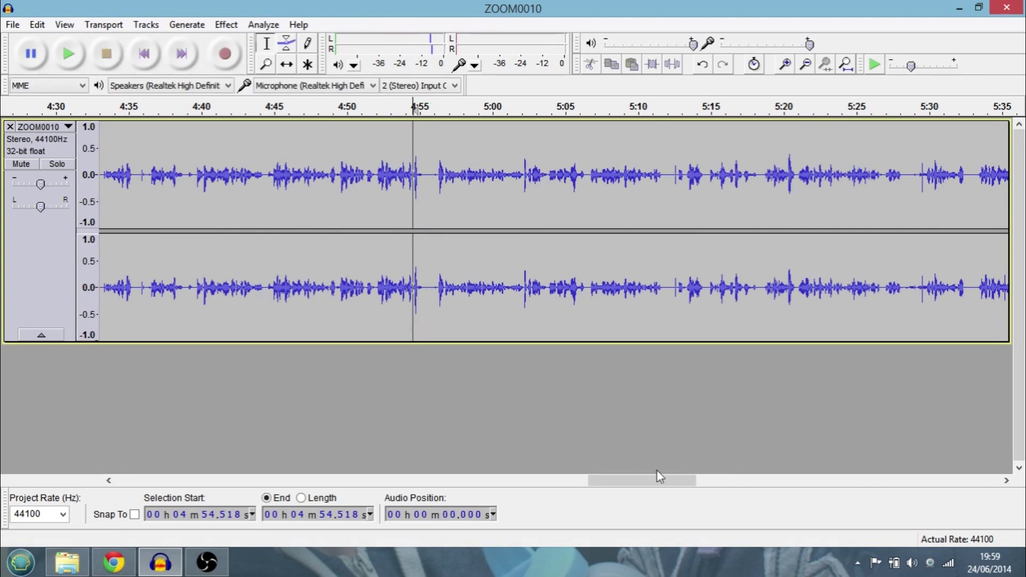
Scroll back to the start, play from 6.44 seconds, and pick the Zoom Tool.
drag(659, 476, 170, 461)
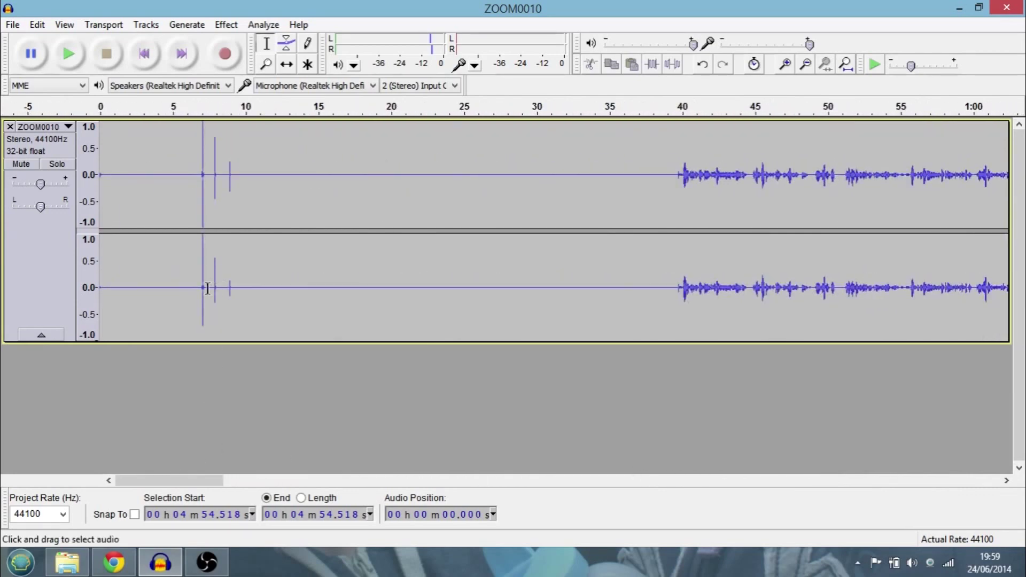
click(266, 65)
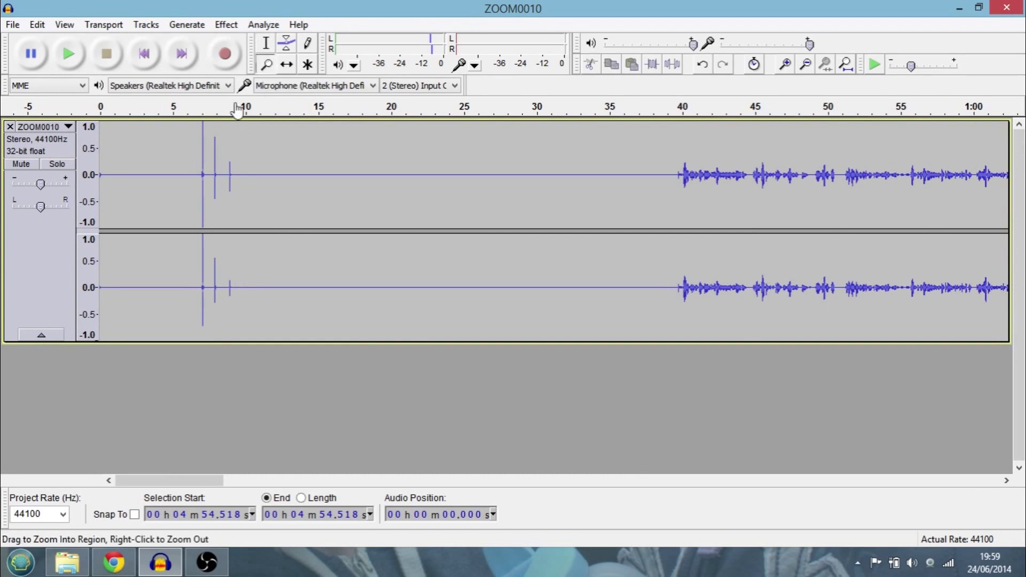
click(266, 43)
click(194, 174)
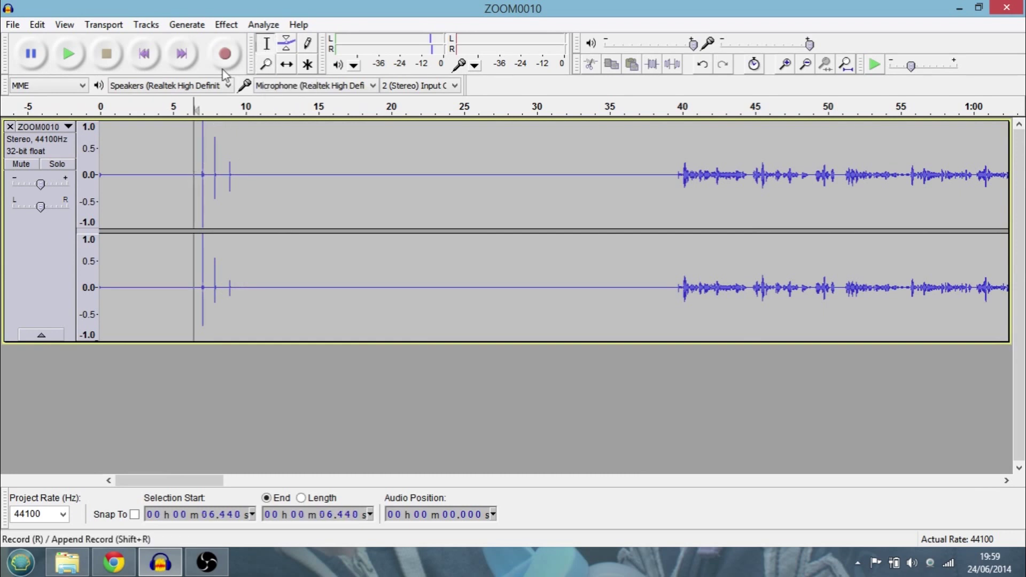
click(70, 51)
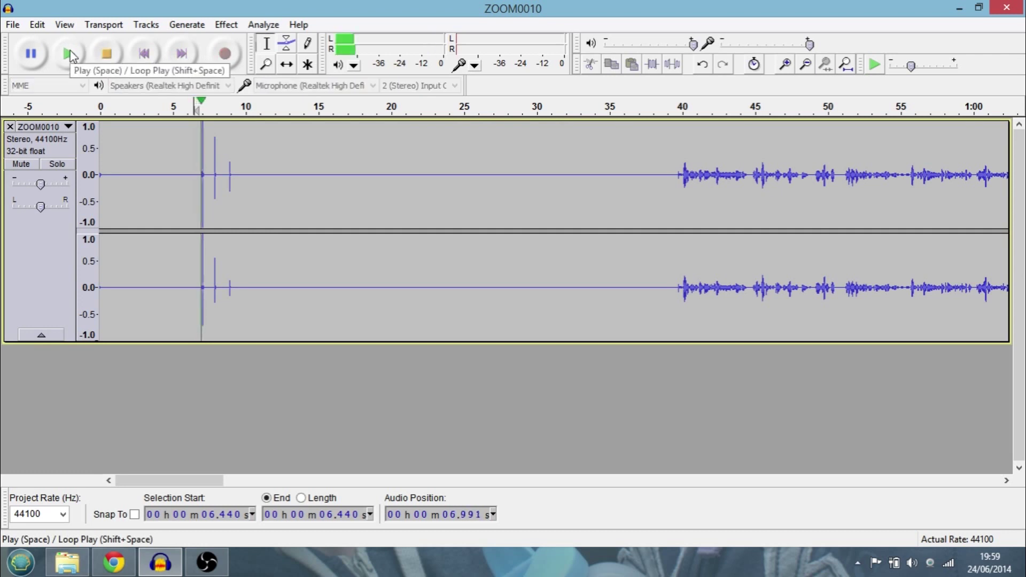
click(106, 53)
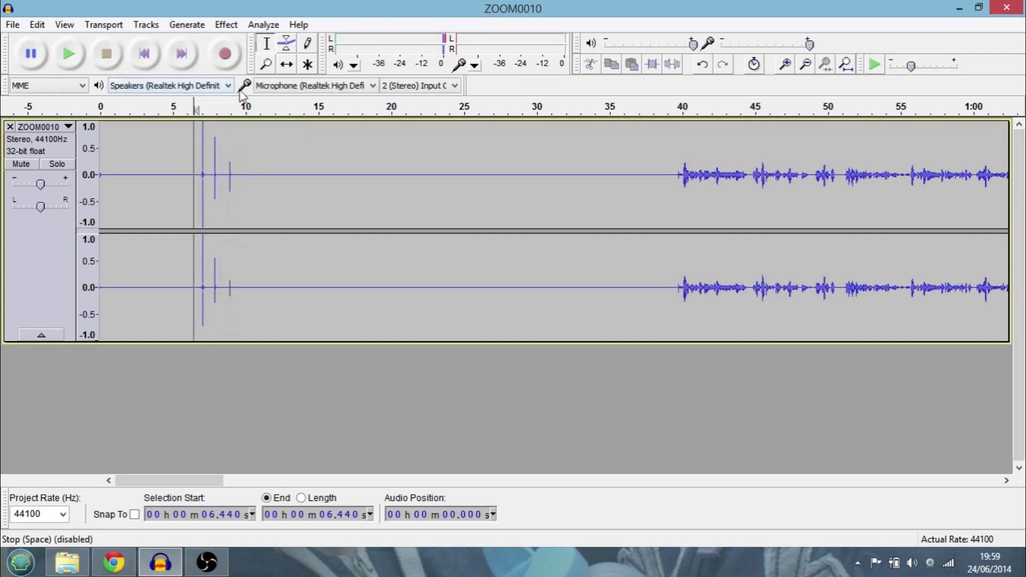
click(268, 67)
Zoom out to about eight minutes and select from roughly 0:36 to the track's end.
right_click(475, 196)
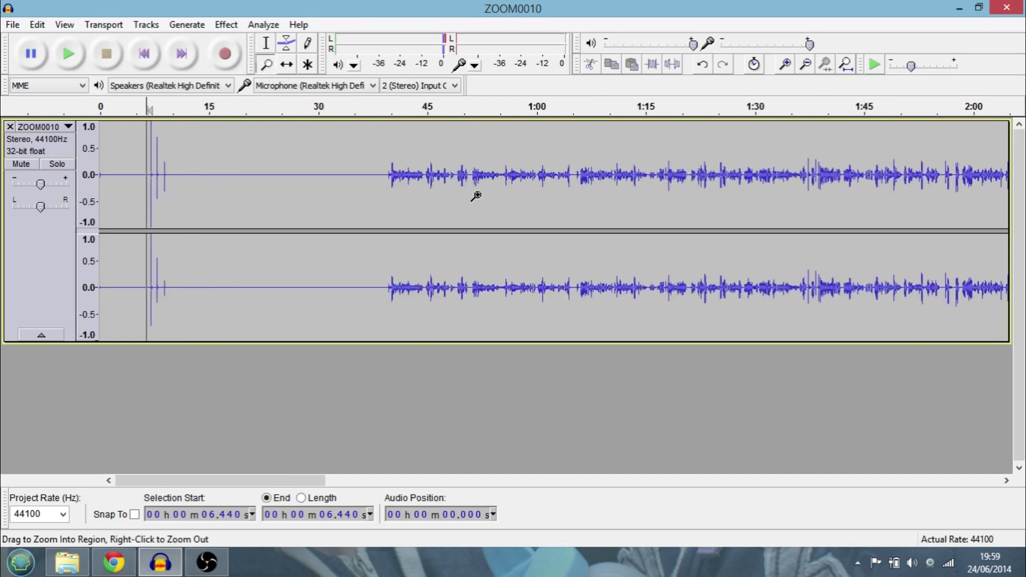
right_click(476, 196)
right_click(476, 195)
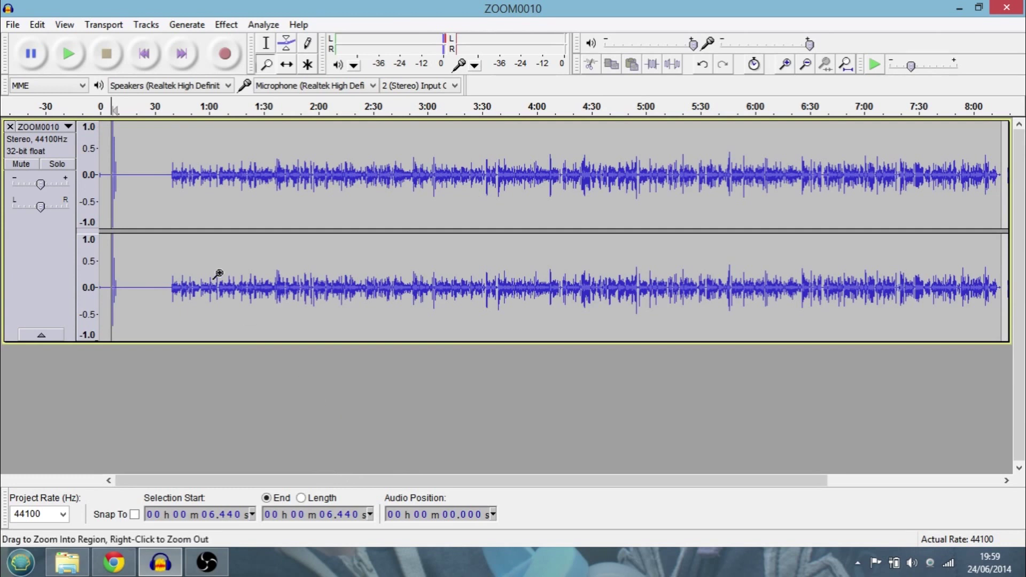
click(266, 42)
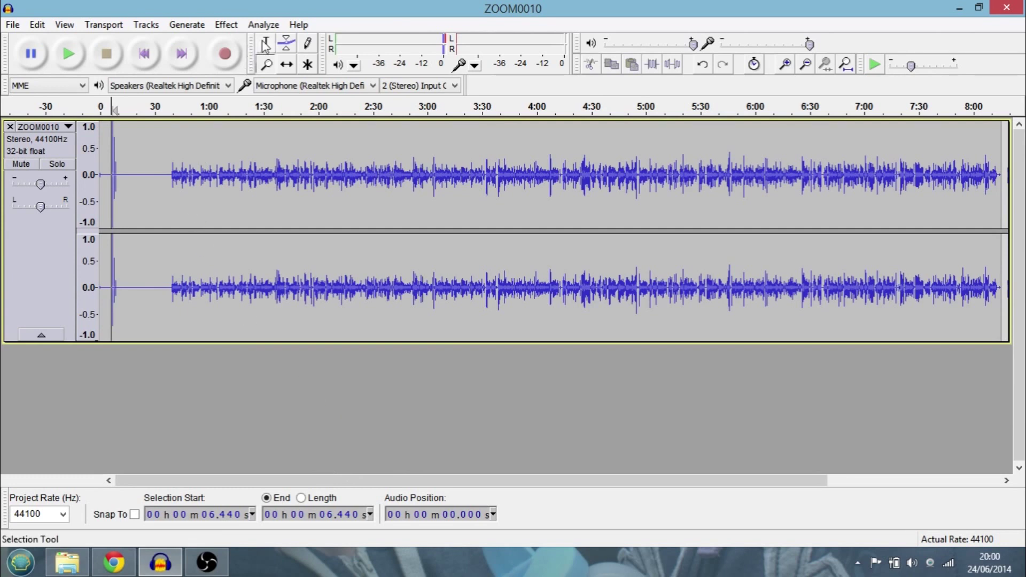
click(164, 172)
drag(164, 173, 1001, 205)
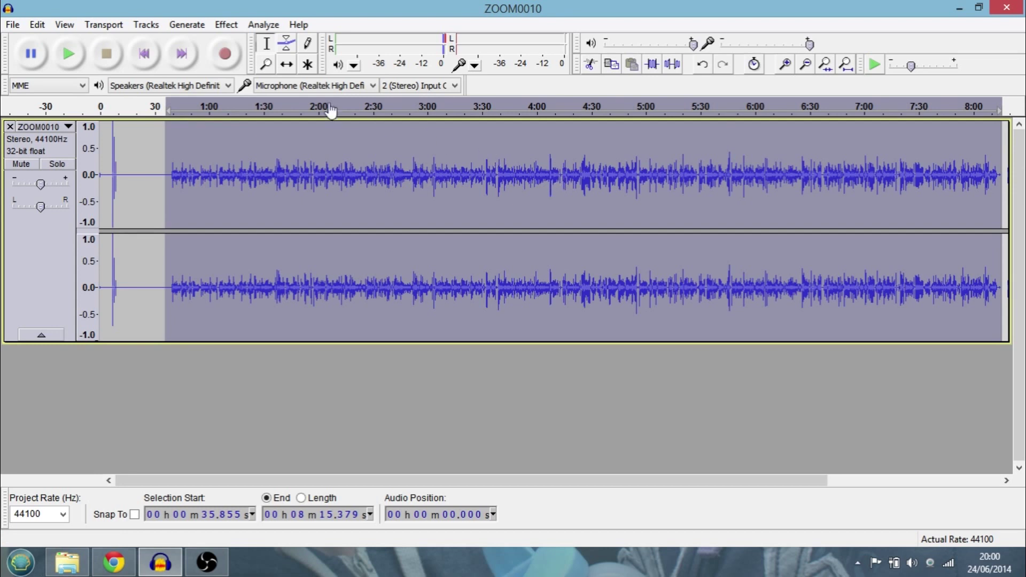
Normalize the selected speech to -1.0 dB with DC offset removal.
click(227, 25)
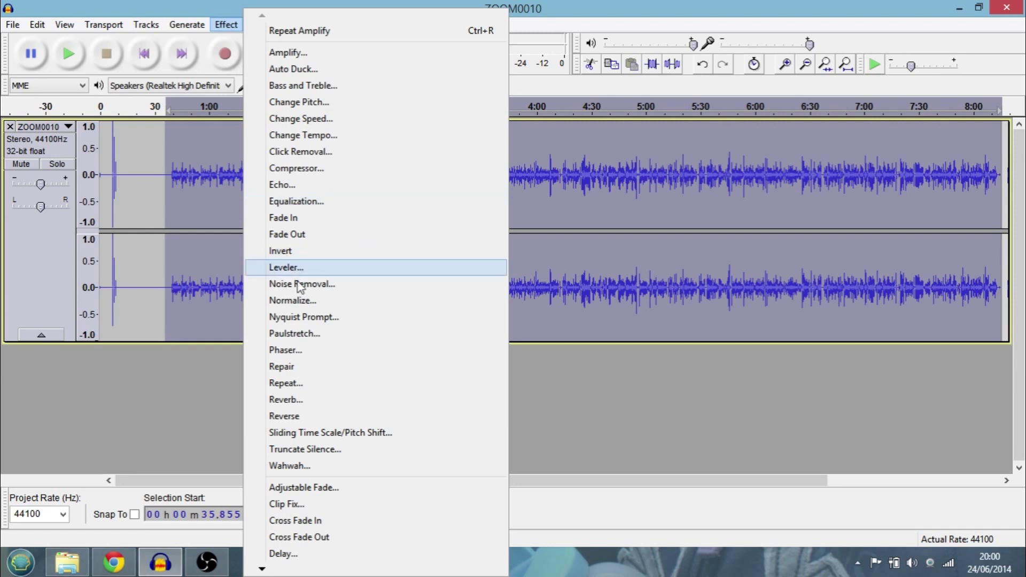
click(301, 301)
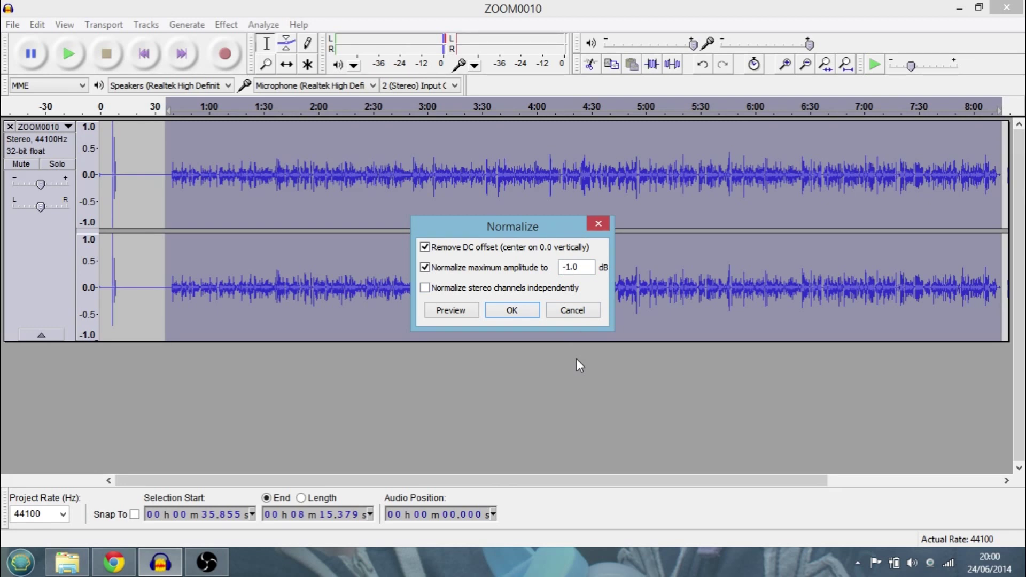
click(521, 313)
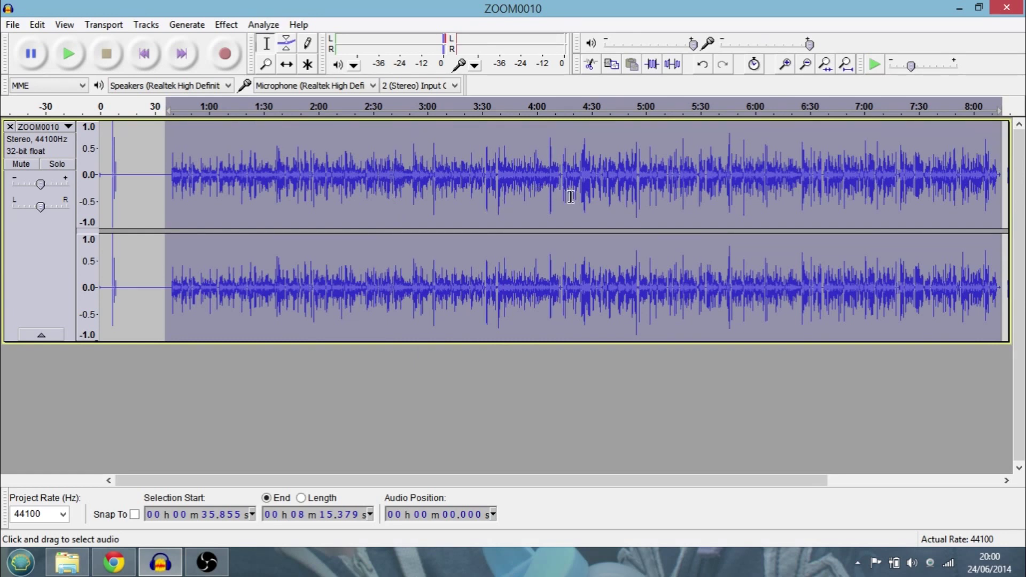
Play the normalized audio from 1:46, then reselect the speech from about 0:36 to the end.
click(294, 171)
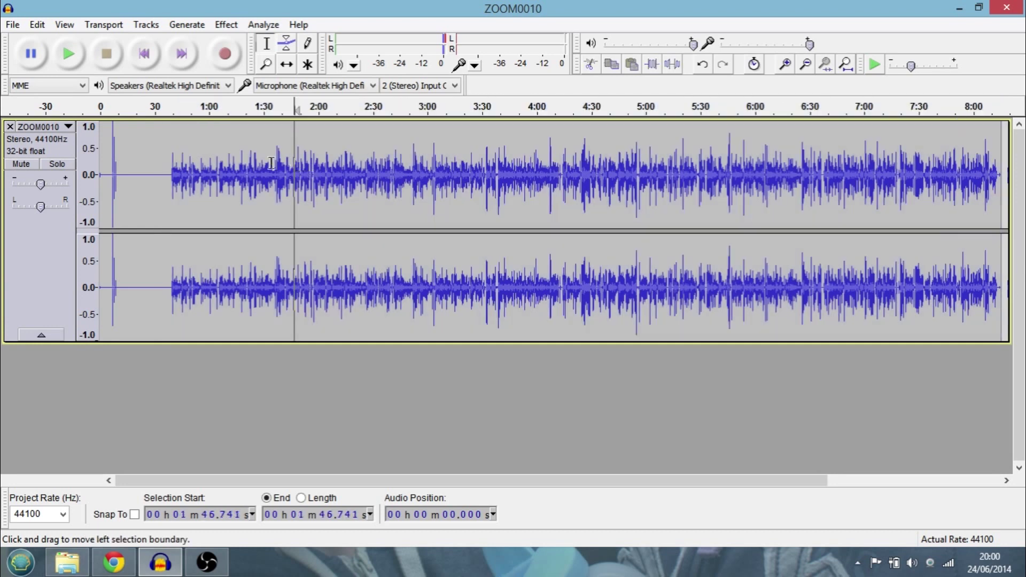
click(68, 54)
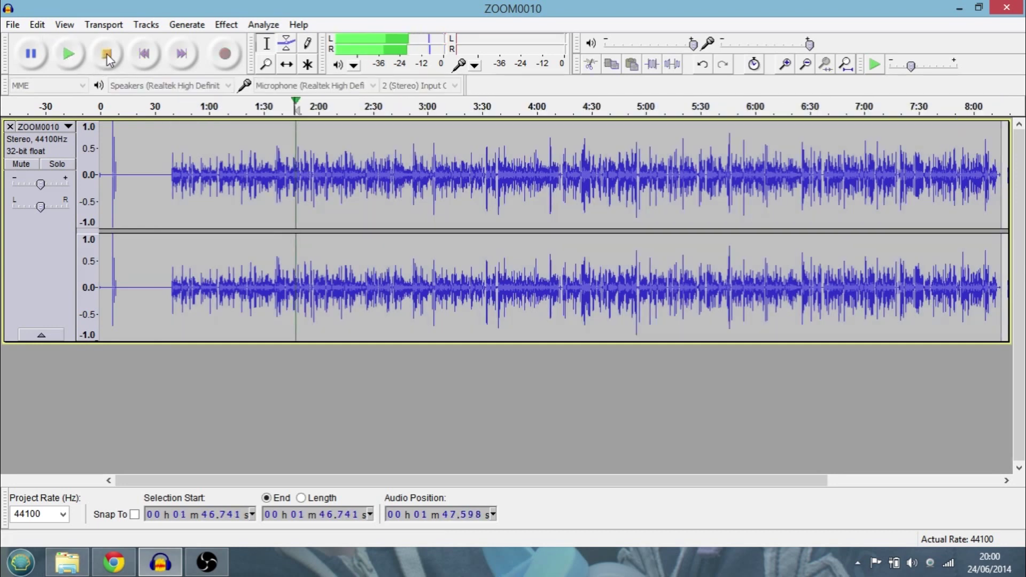
click(106, 54)
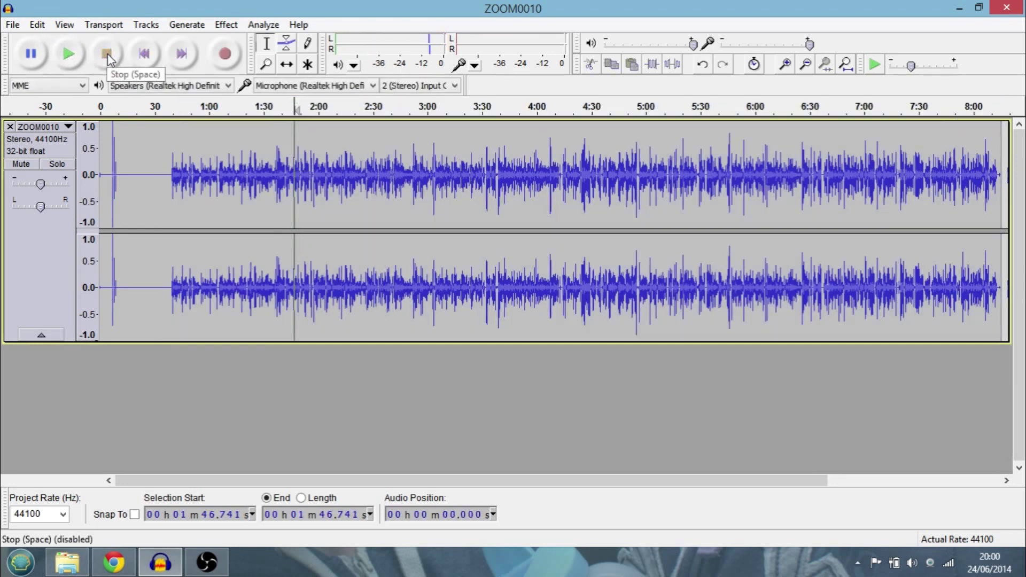
click(168, 168)
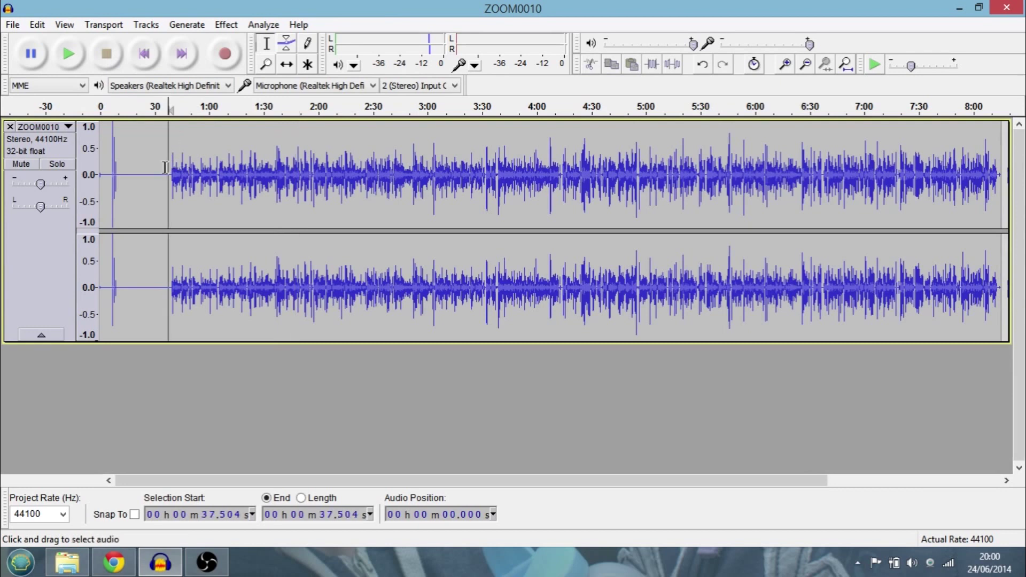
drag(167, 170, 1007, 193)
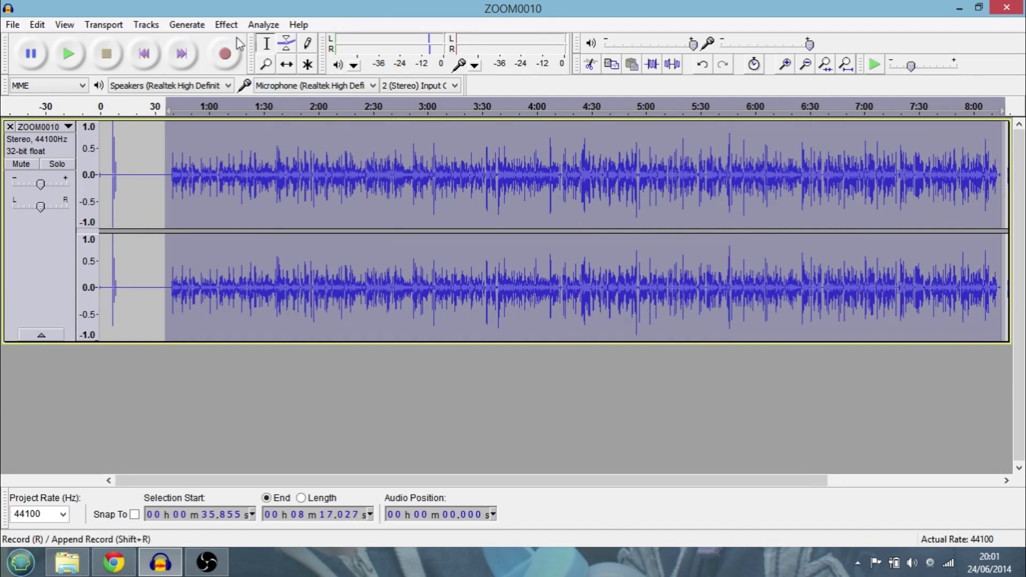
Apply the Equalization effect with the EMI 78 preset curve to the speech from 0:36 onward.
click(227, 24)
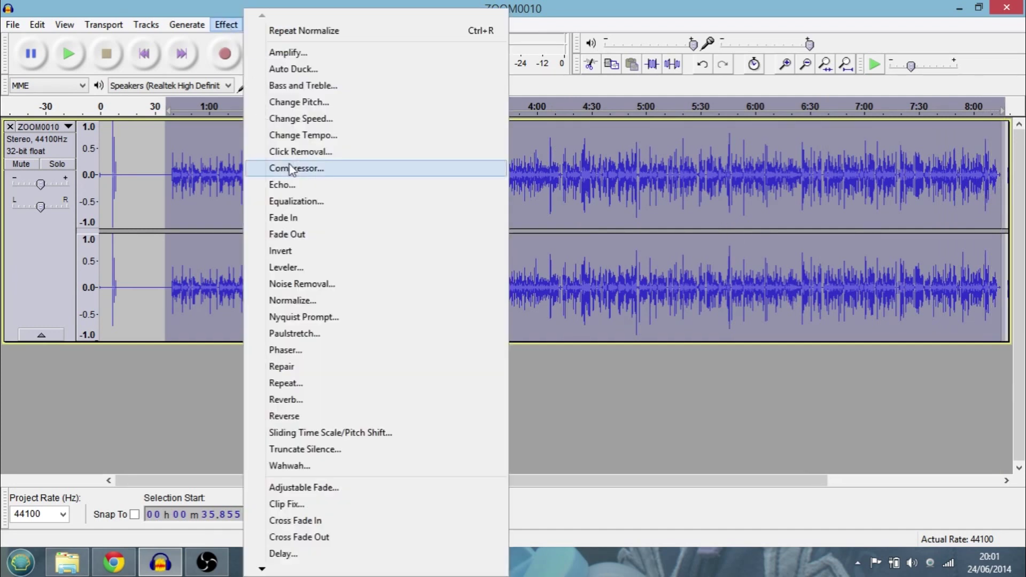
click(292, 200)
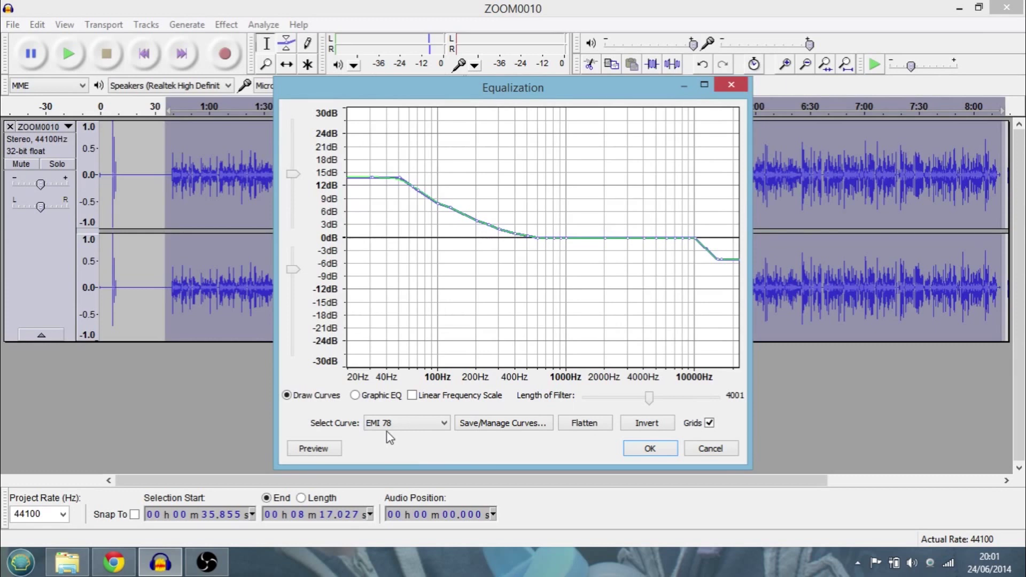
click(445, 425)
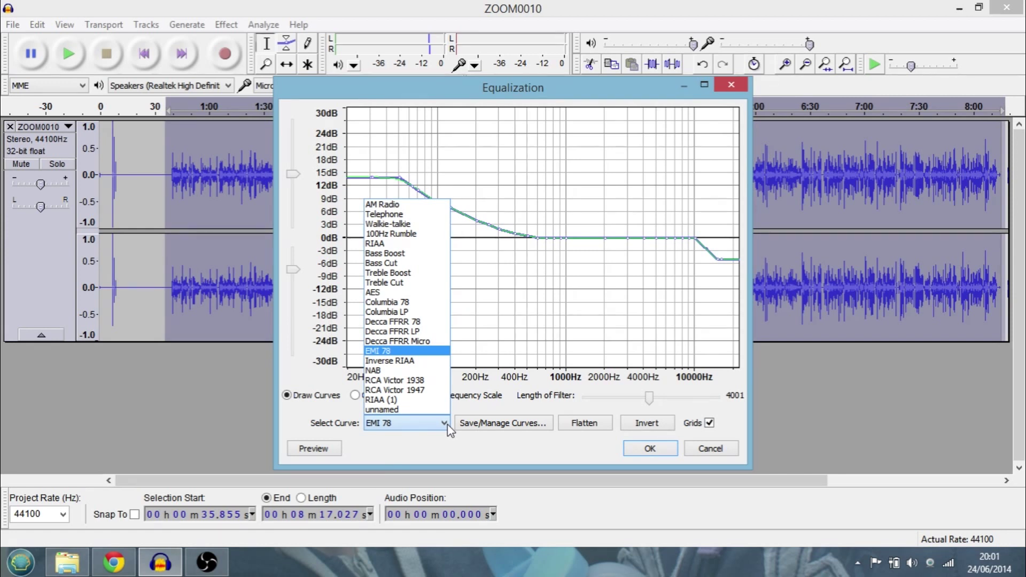
click(445, 424)
click(446, 423)
click(447, 427)
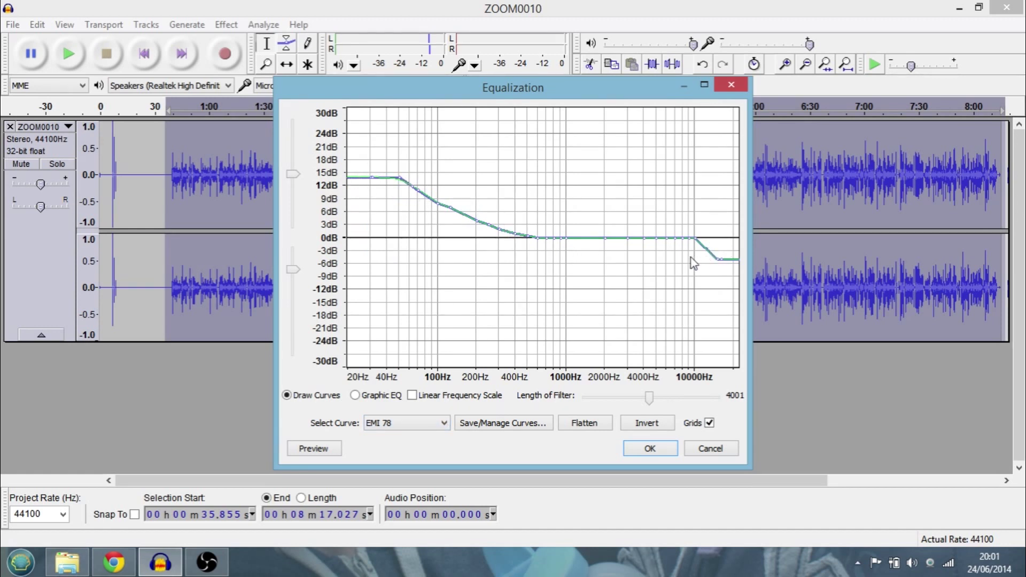
click(650, 449)
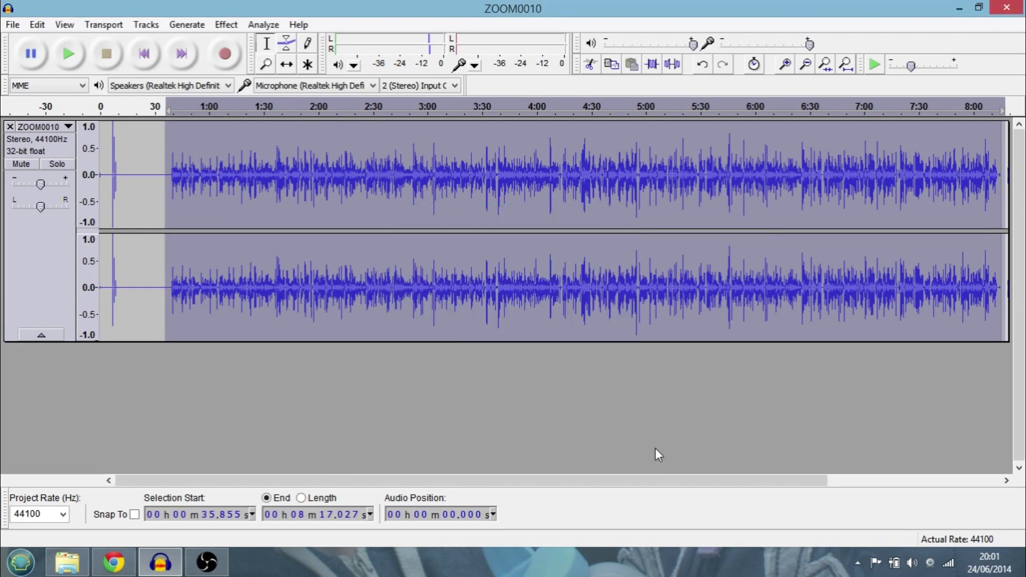
Deselect the audio on the processed ZOOM0010 track.
click(154, 182)
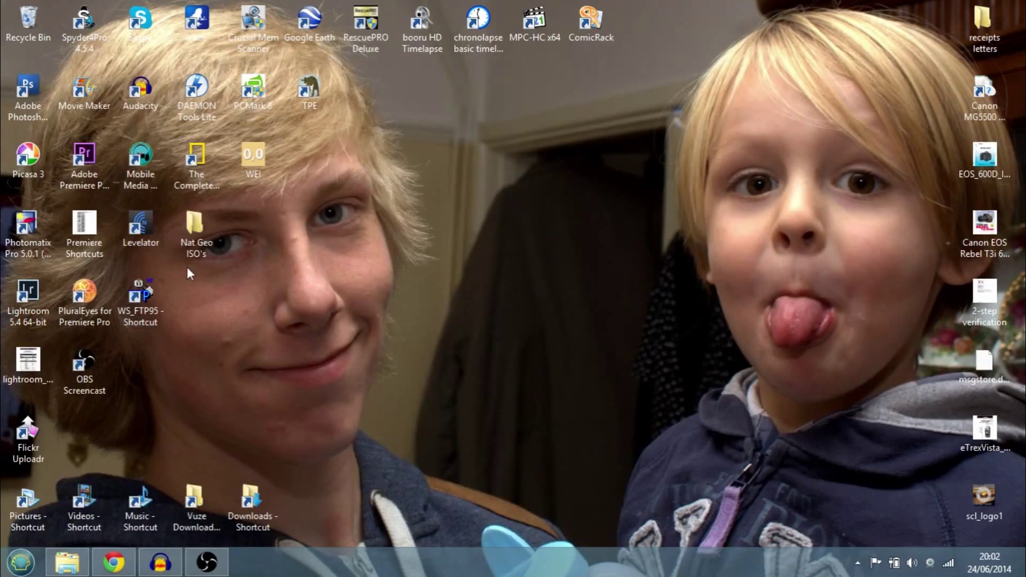
Start The Levelator from its desktop shortcut and bring its window in front of Audacity.
click(155, 231)
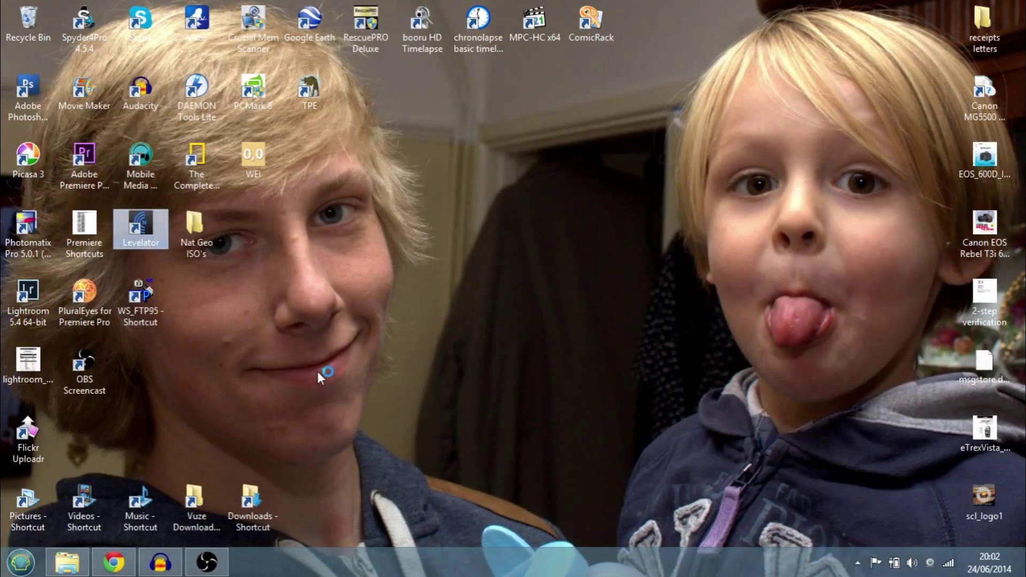
click(155, 567)
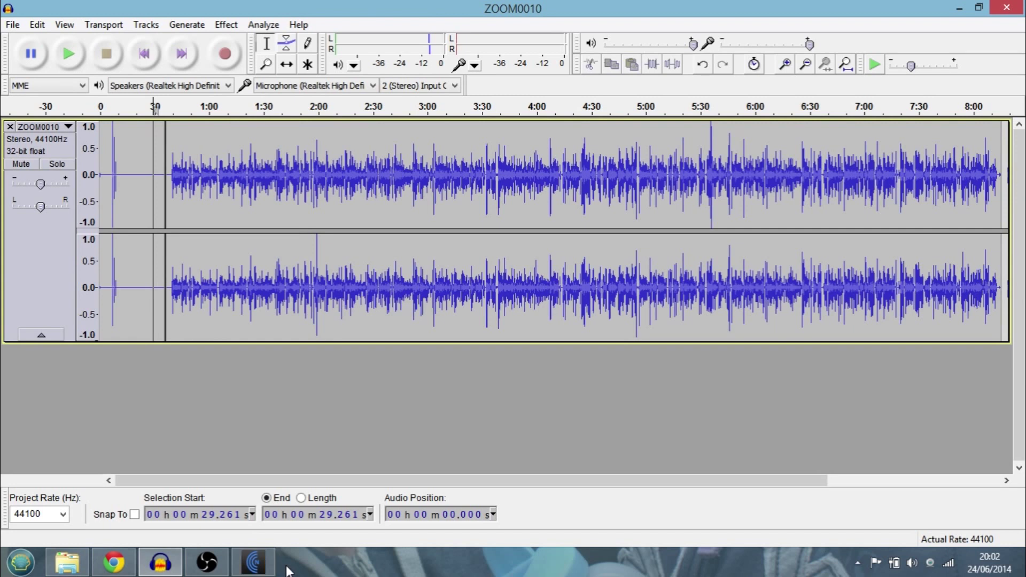
mouse_move(260, 566)
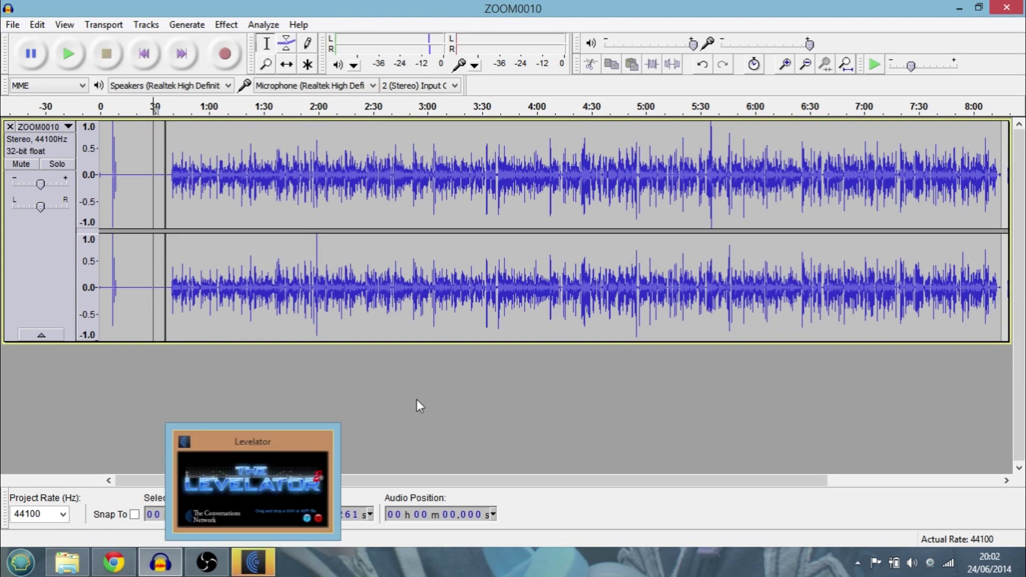
click(252, 563)
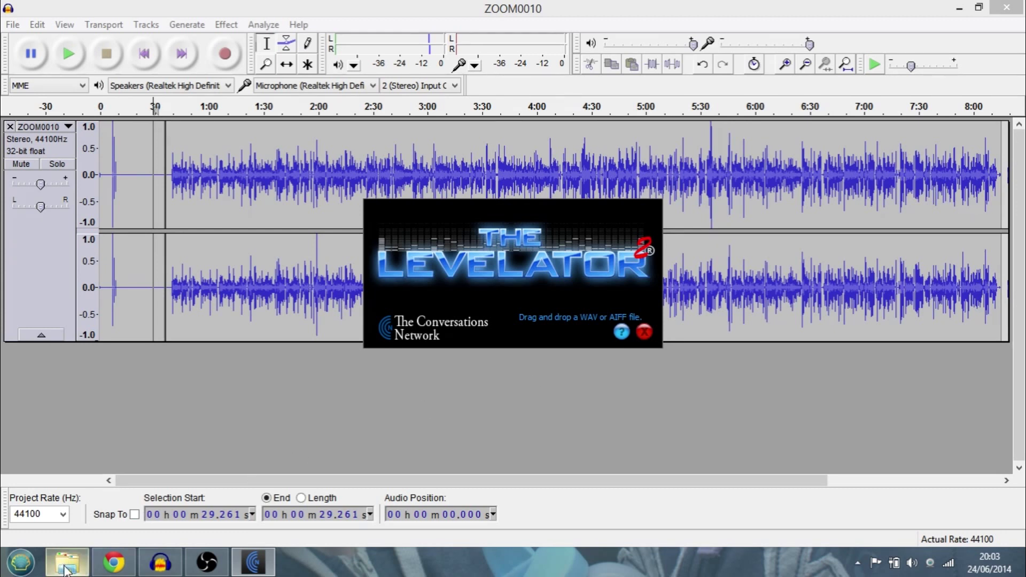
mouse_move(65, 571)
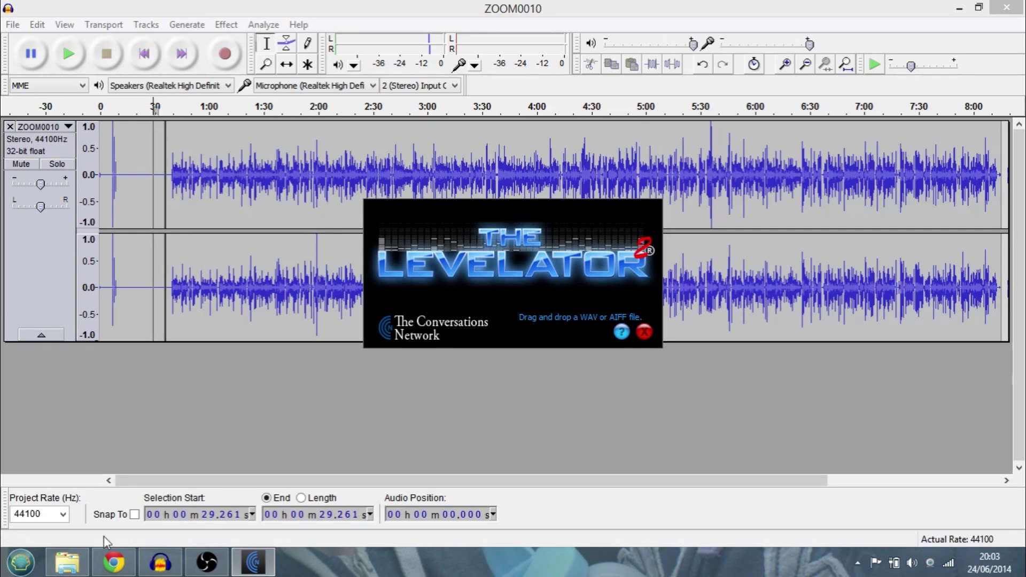
Duplicate ZOOM0010.wav in the cleaning up audio folder with copy and paste.
click(69, 564)
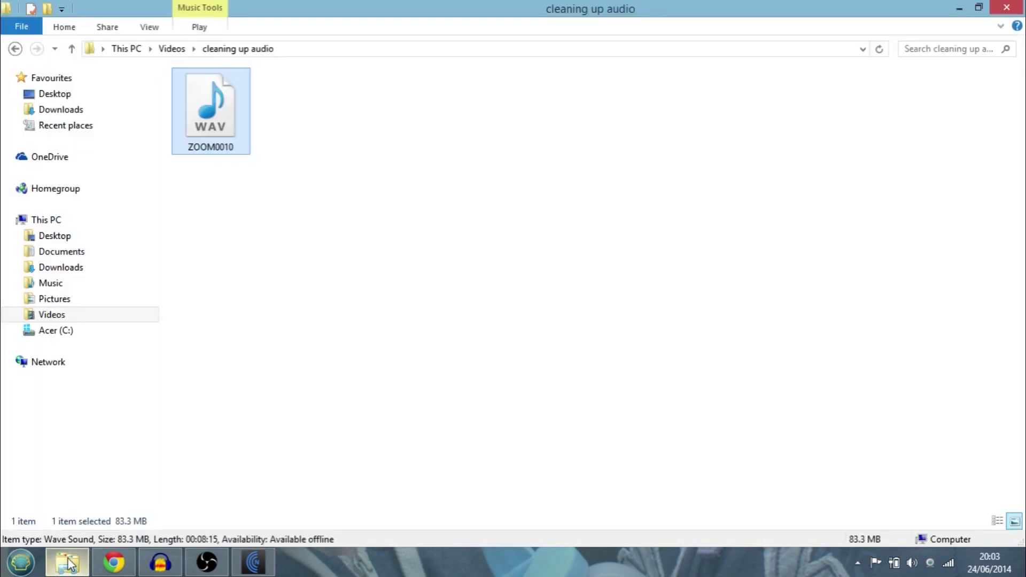
click(256, 559)
click(221, 121)
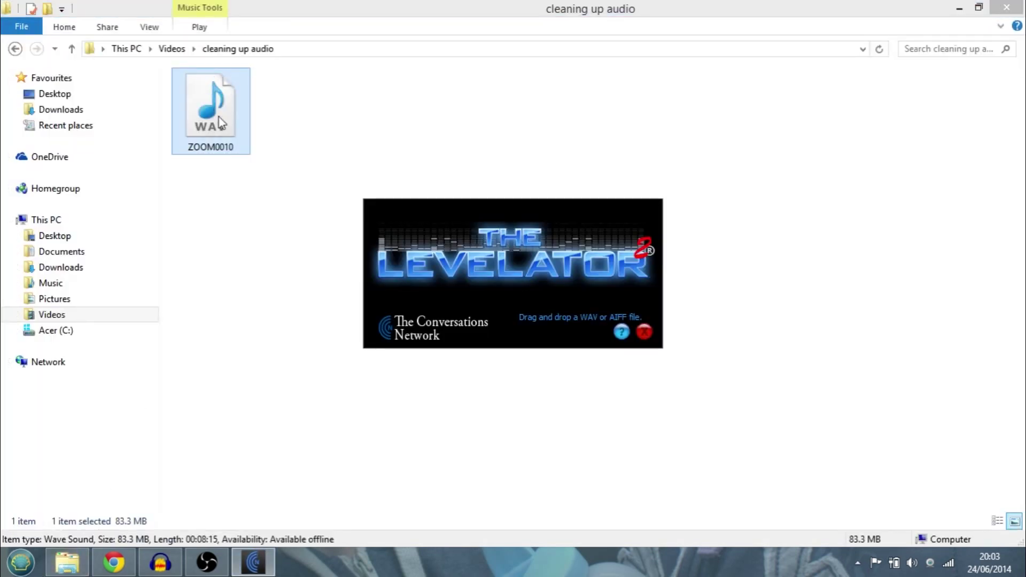
right_click(220, 124)
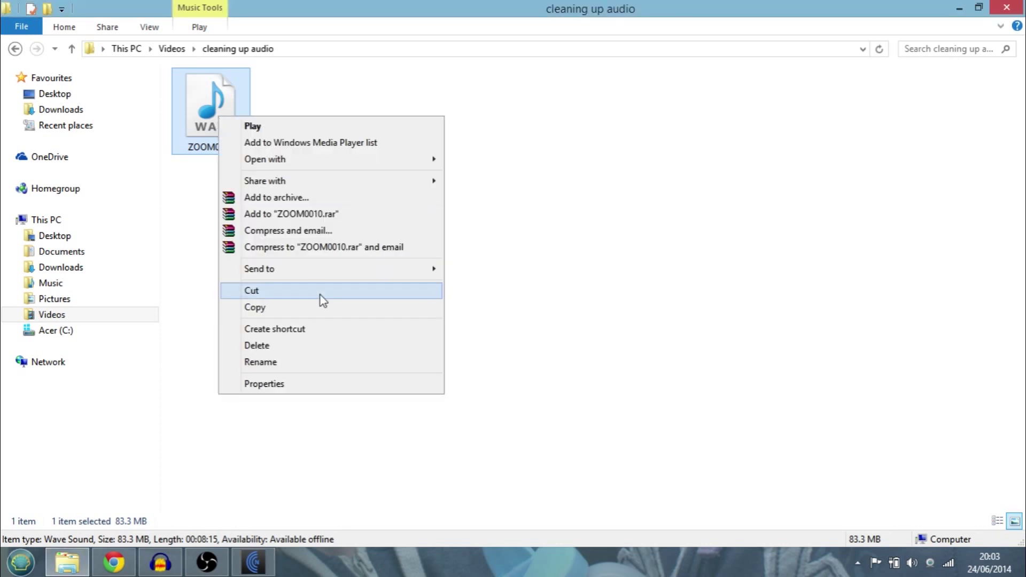
click(309, 309)
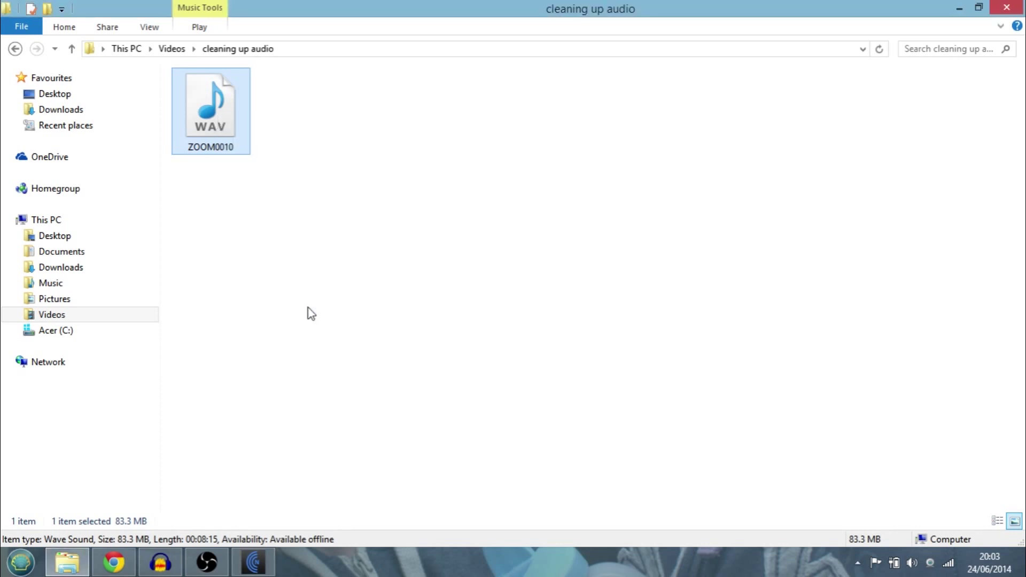
right_click(246, 258)
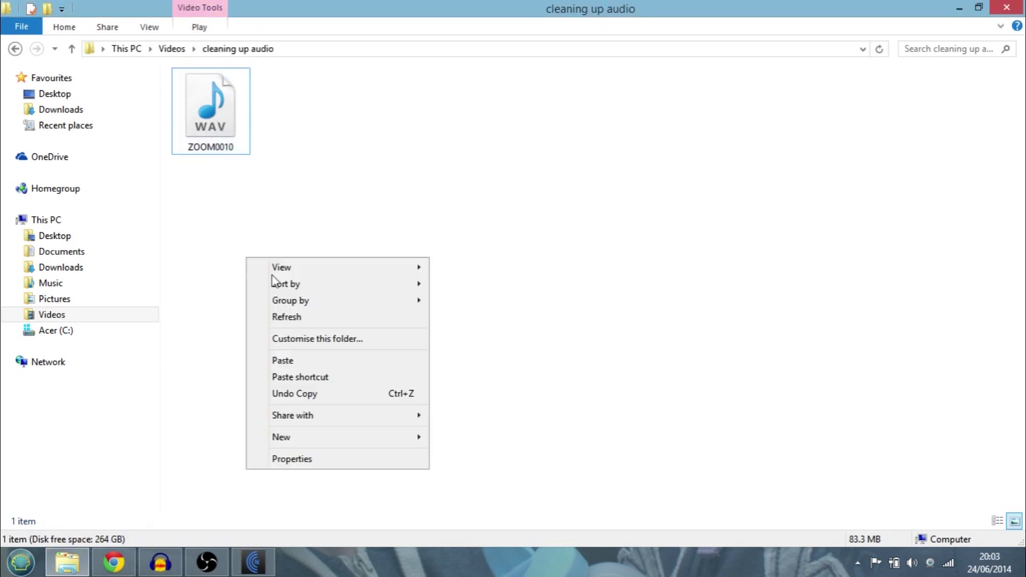
click(344, 363)
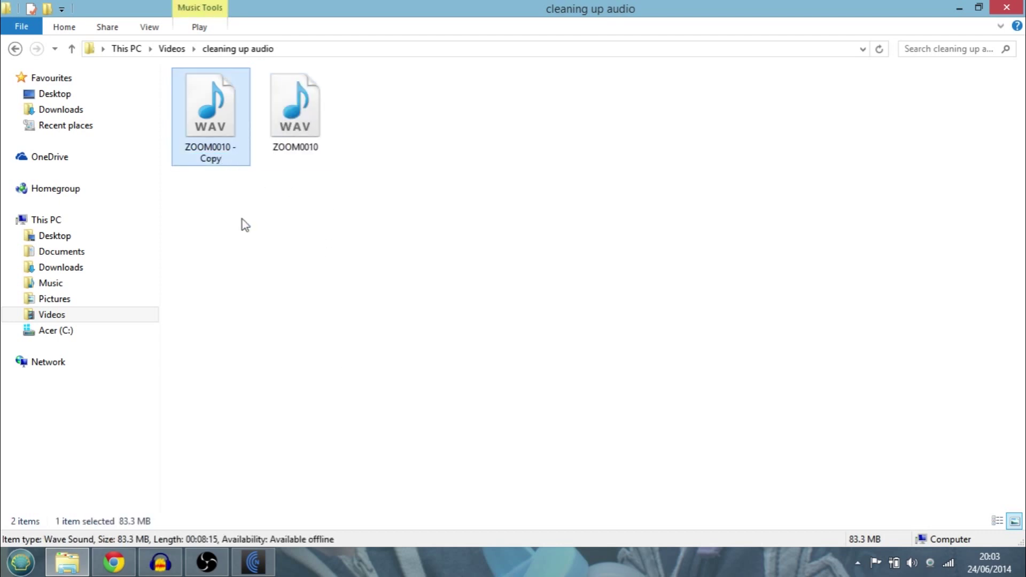
Drop the copied recording onto The Levelator to produce ZOOM0010 - Copy.output.
click(253, 562)
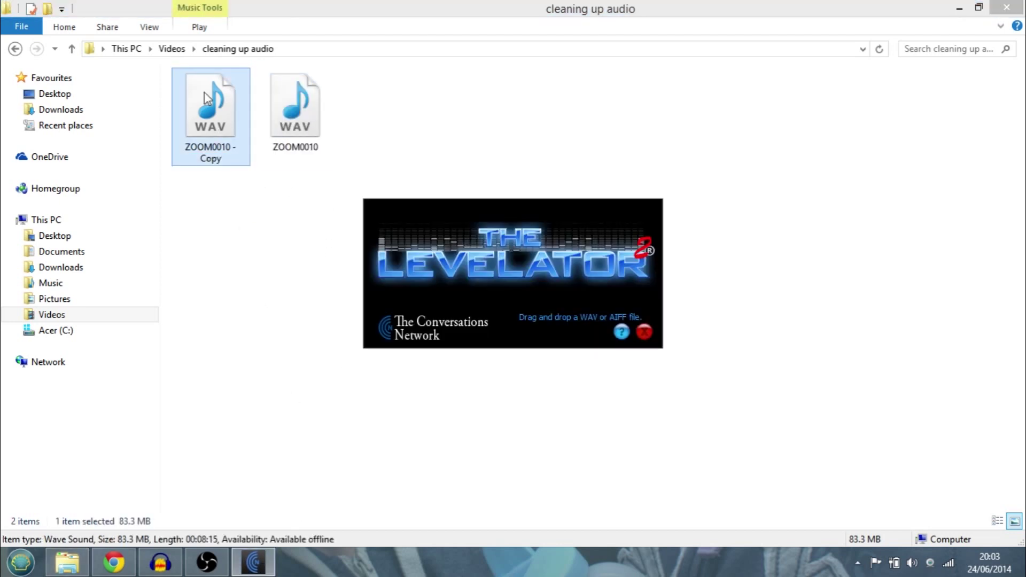
click(208, 98)
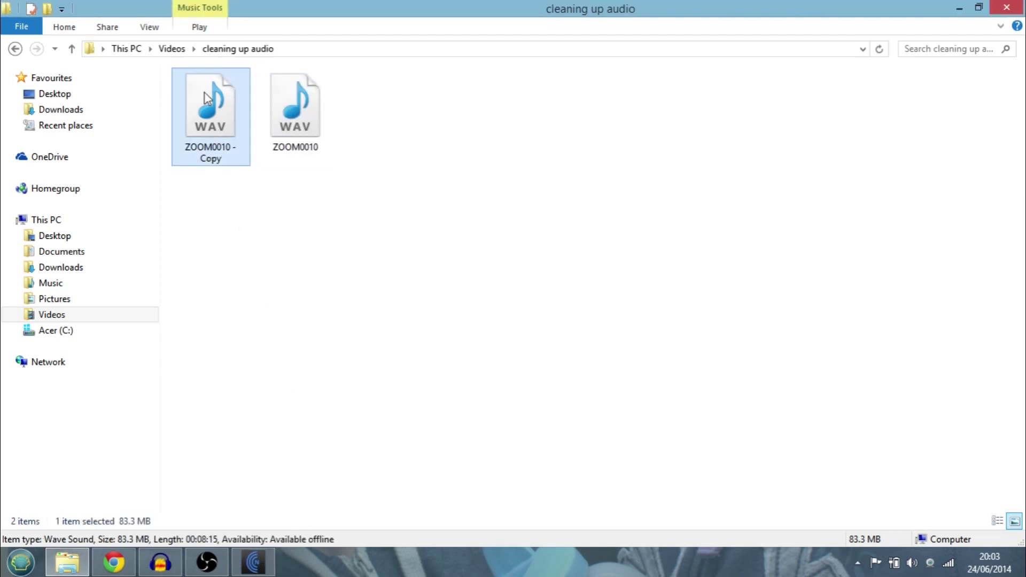
click(253, 564)
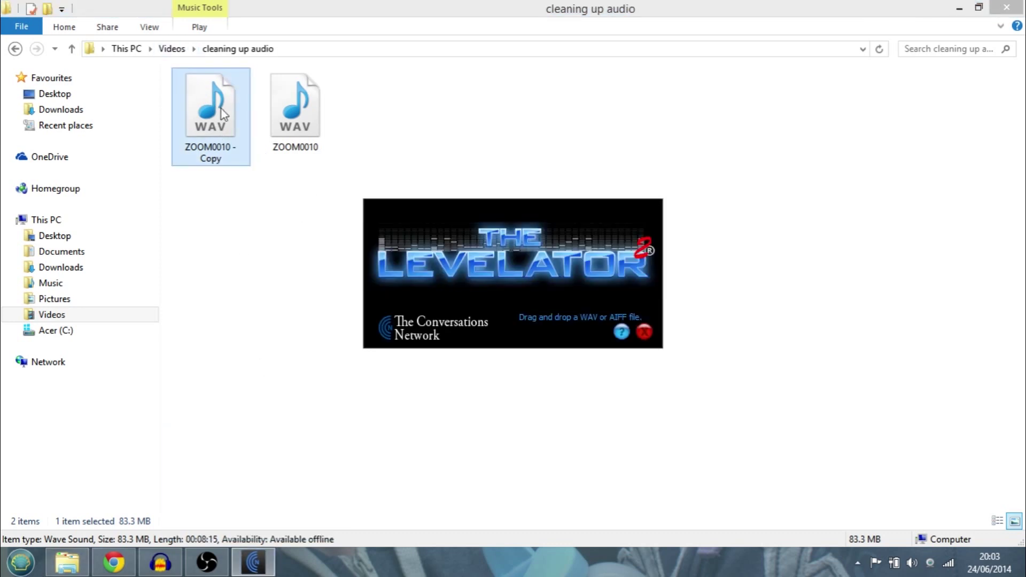
drag(474, 258, 474, 259)
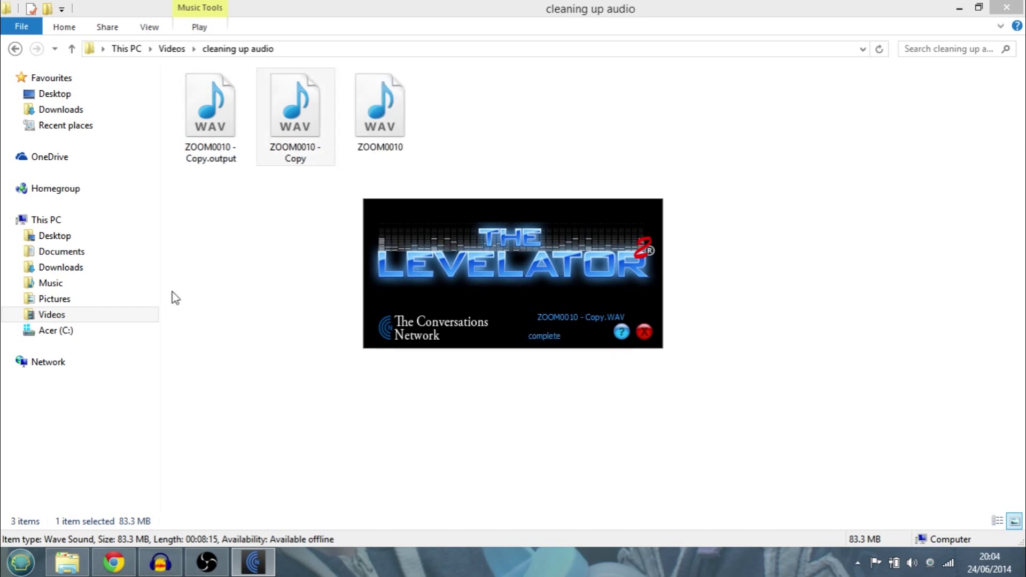
right_click(210, 120)
Open ZOOM0010 - Copy.output with Audacity, accepting the import warning to copy the audio.
mouse_move(474, 159)
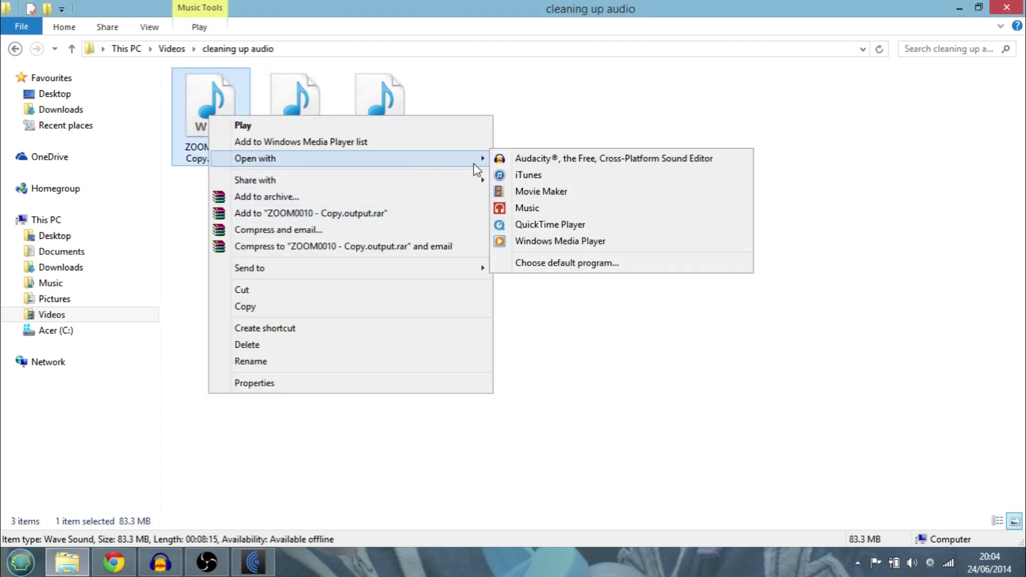
click(518, 159)
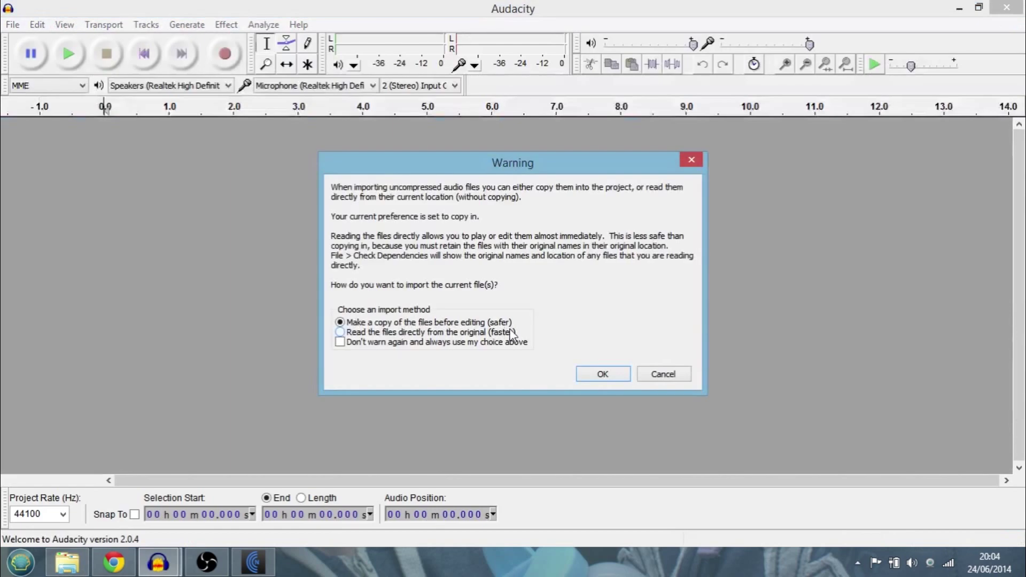
click(608, 376)
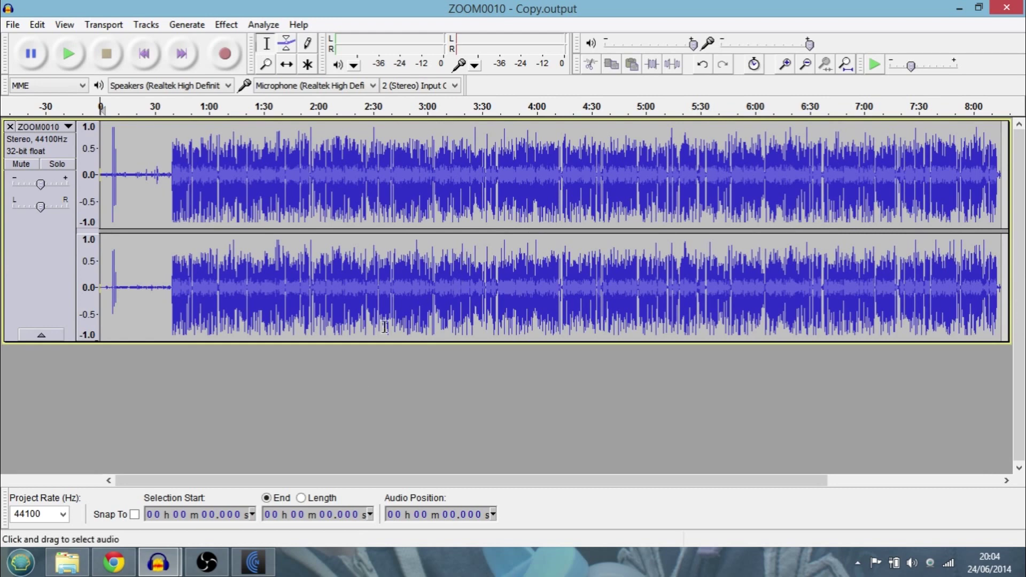
mouse_move(167, 563)
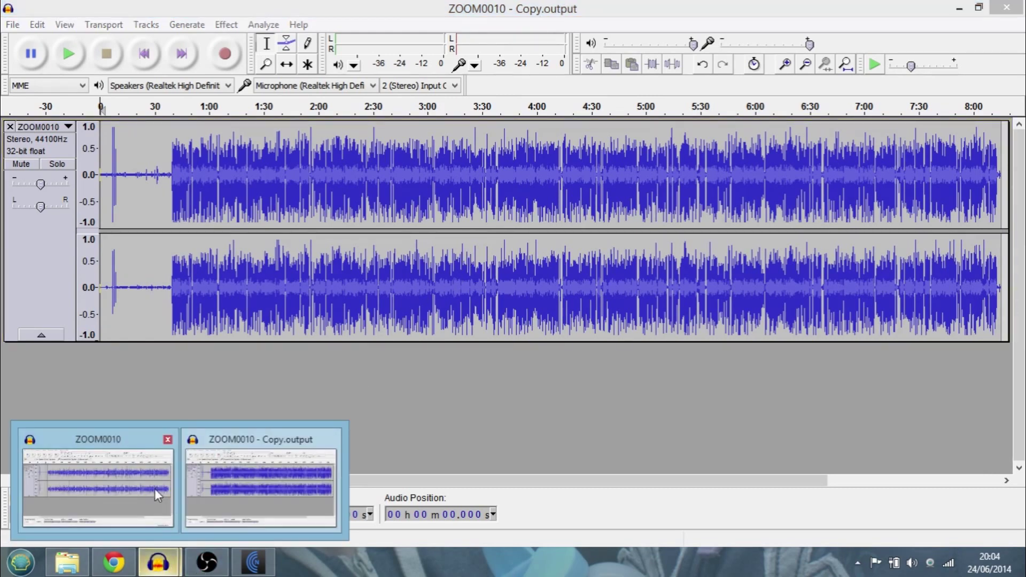
click(155, 489)
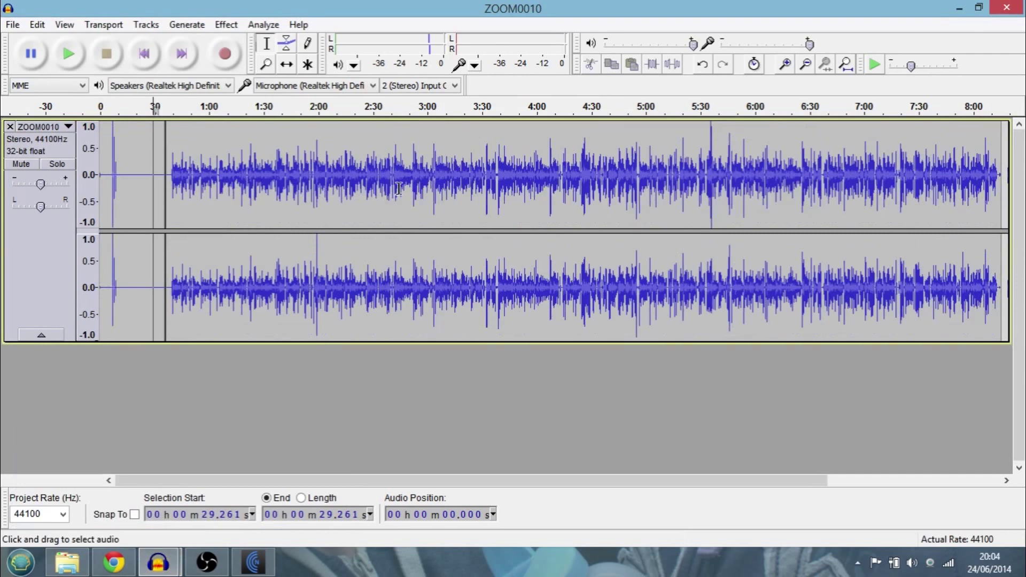
click(12, 25)
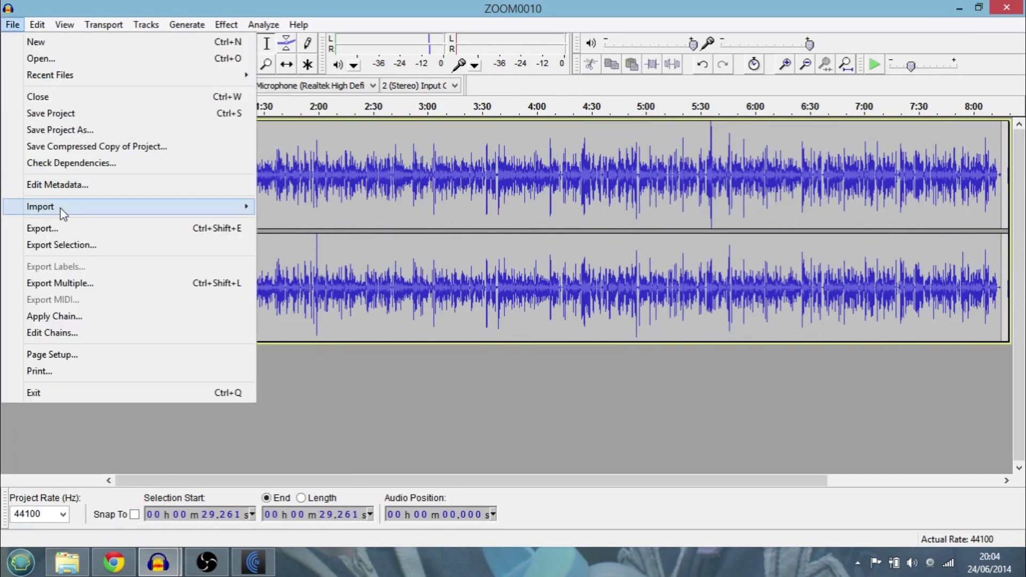
click(406, 376)
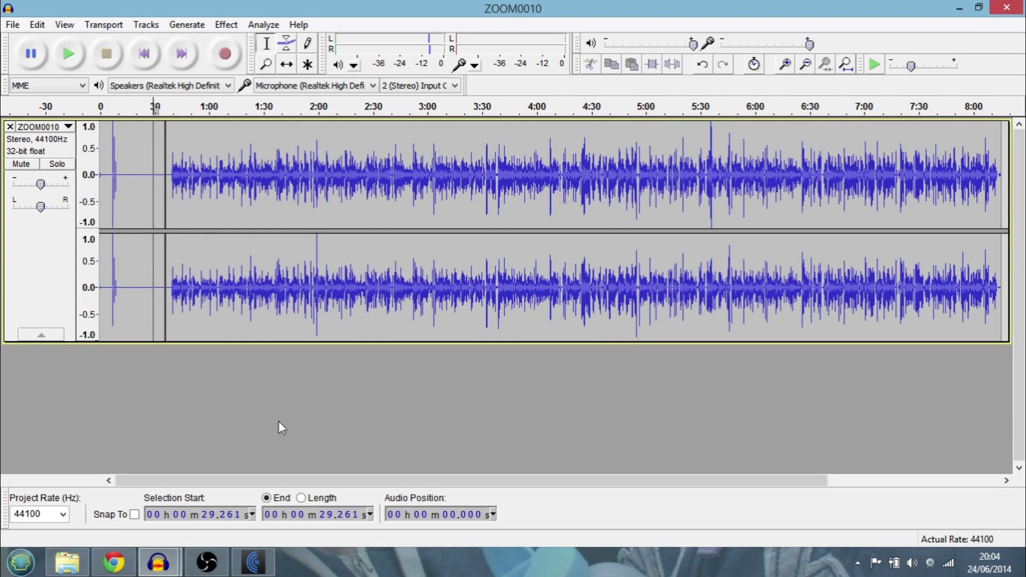
click(255, 561)
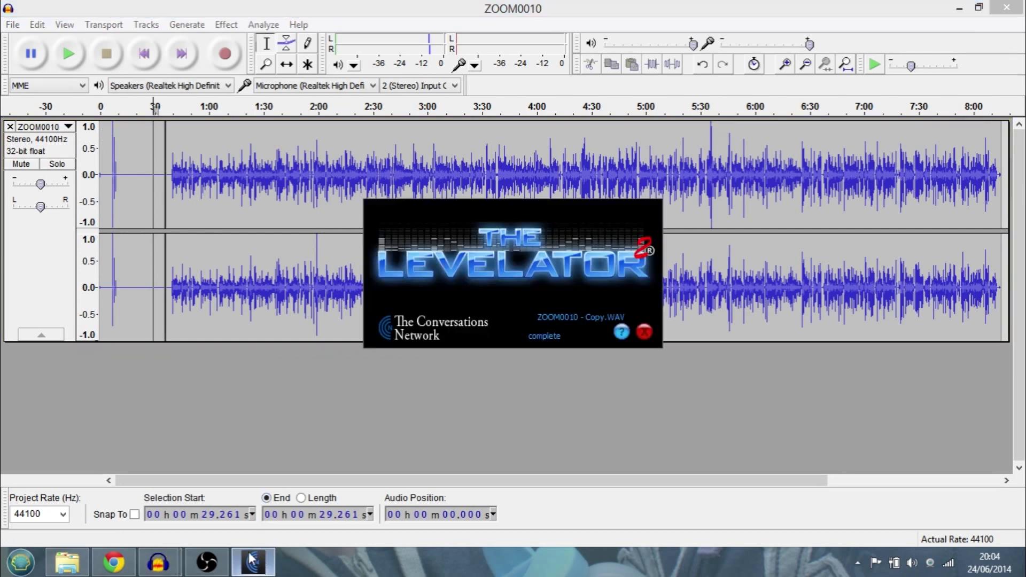
mouse_move(181, 562)
click(231, 495)
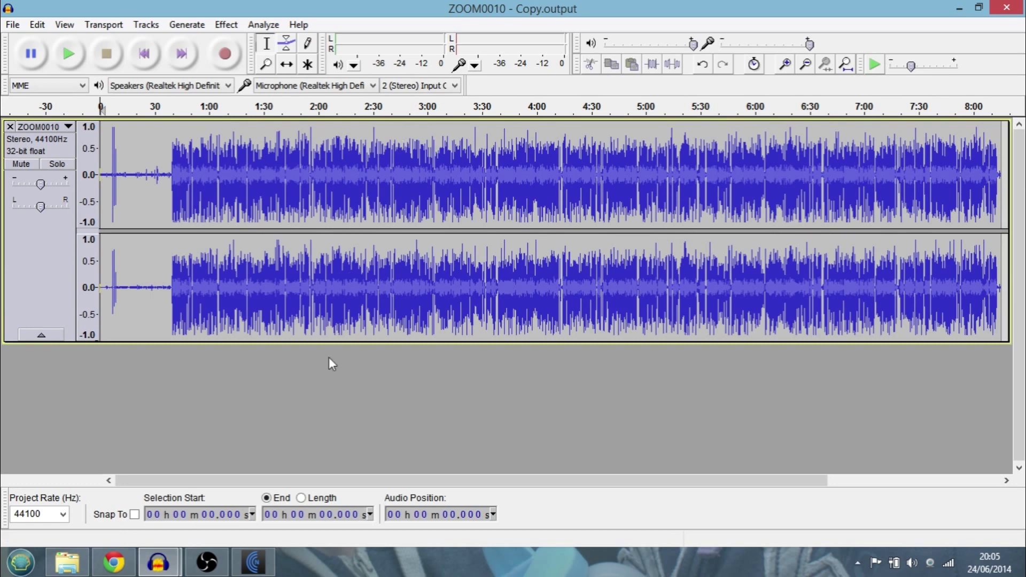
click(160, 562)
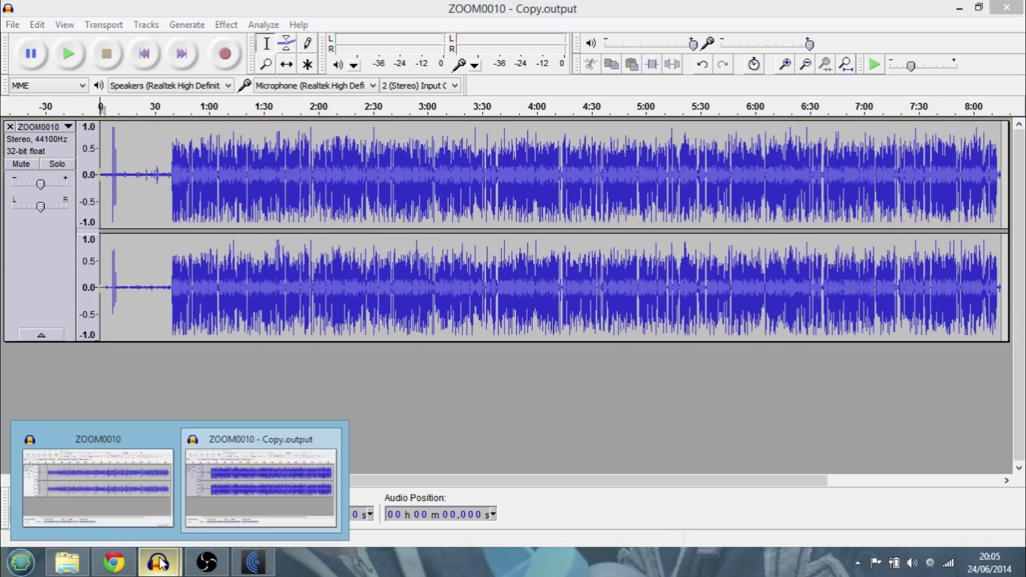
click(135, 475)
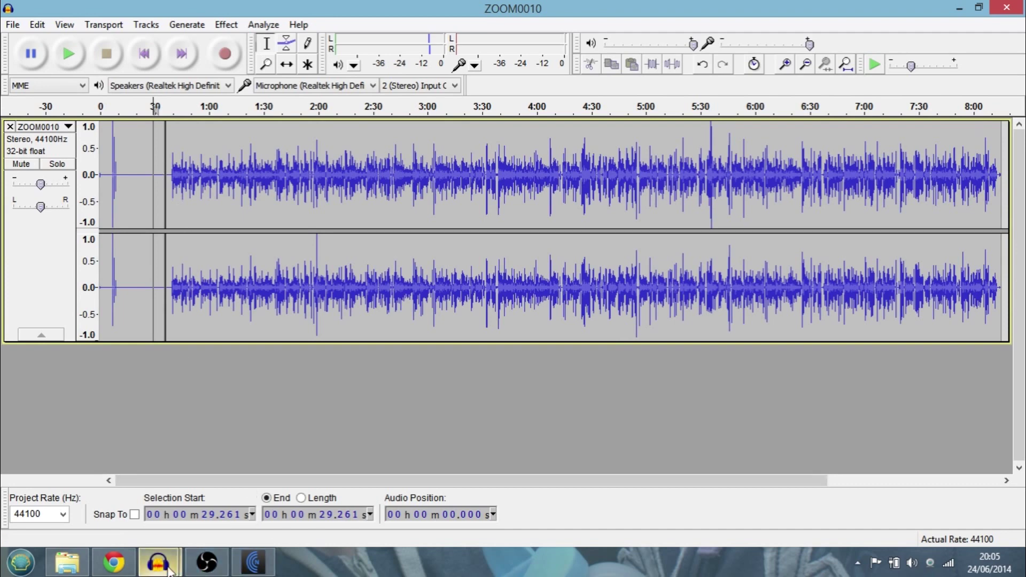
mouse_move(158, 561)
click(247, 498)
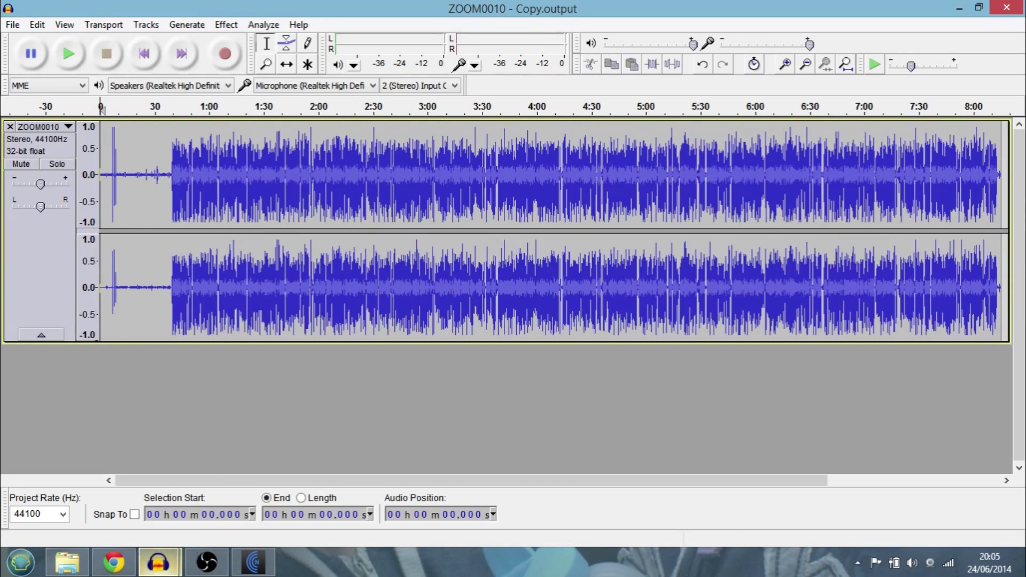
mouse_move(158, 558)
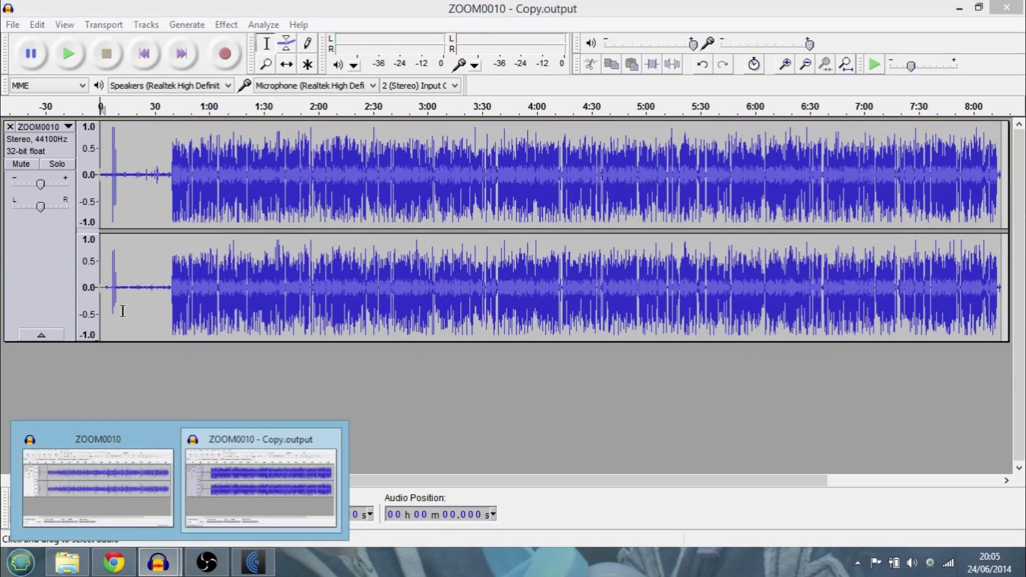
click(13, 25)
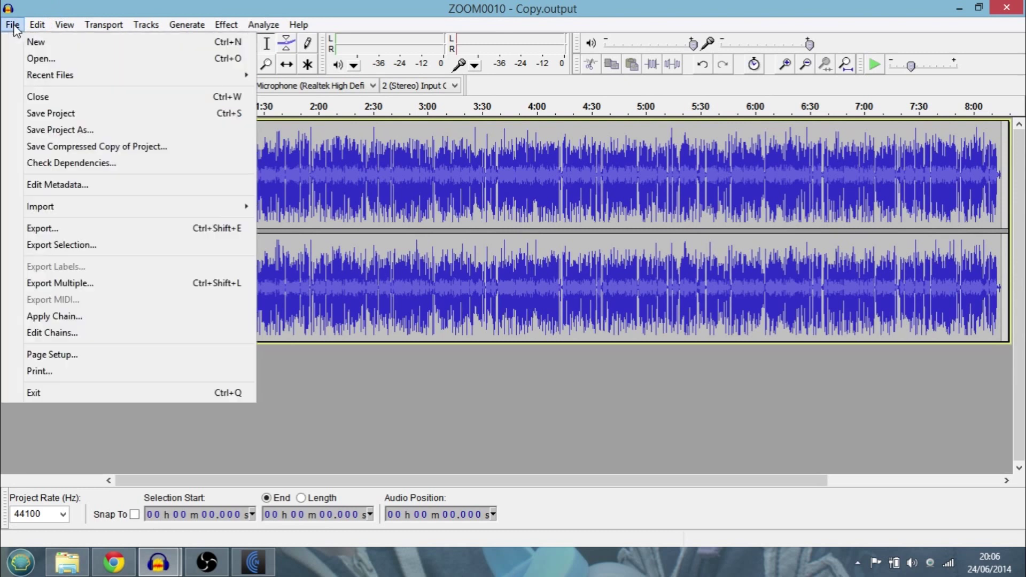
Switch back to the original ZOOM0010 Audacity window via its taskbar preview.
click(297, 8)
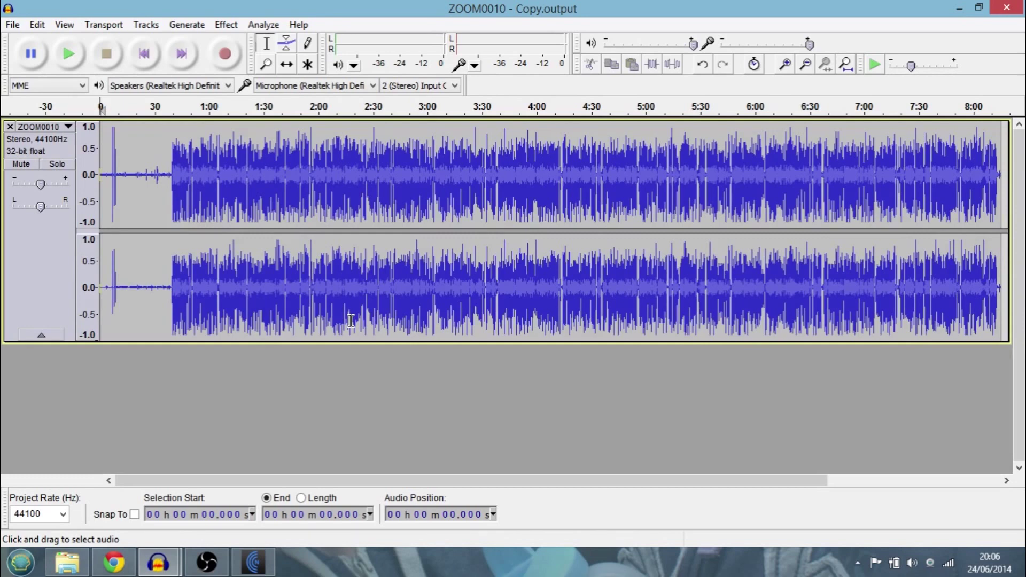
click(167, 563)
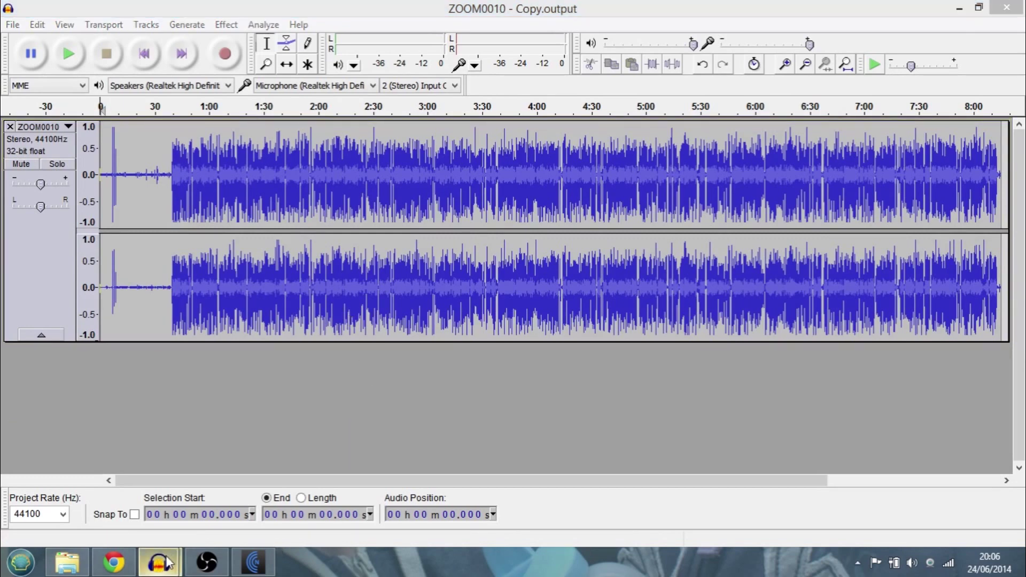
mouse_move(167, 562)
click(150, 489)
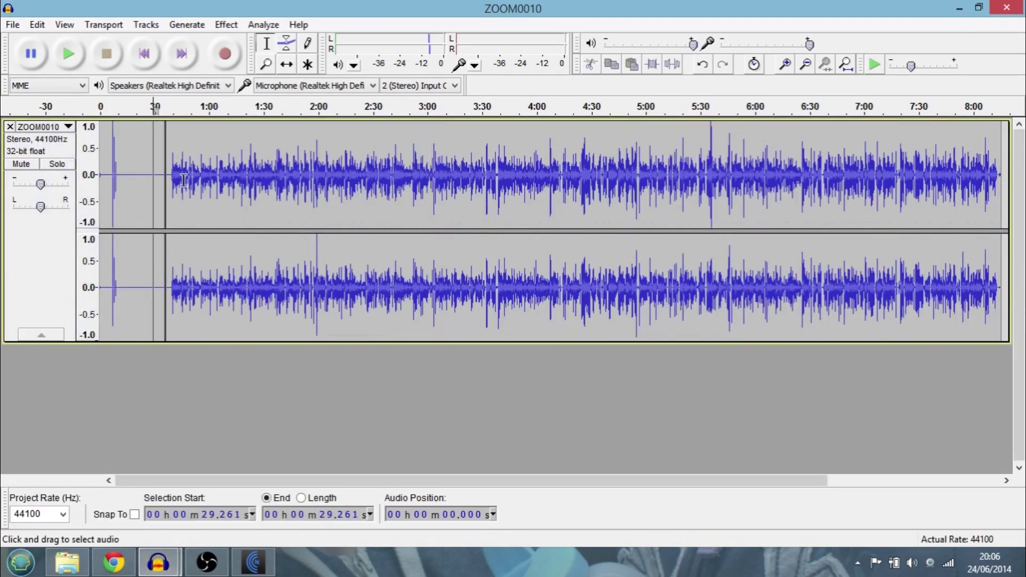